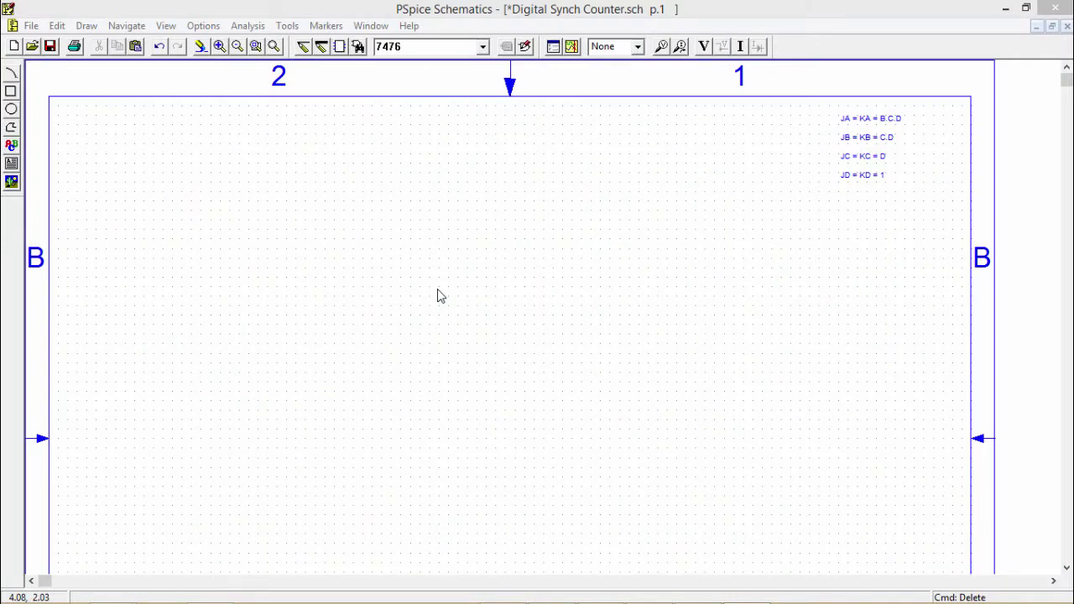
Place four 7476 flip-flops, each rotated 180 degrees, in an evenly spaced horizontal row on the schematic
left_click(485, 46)
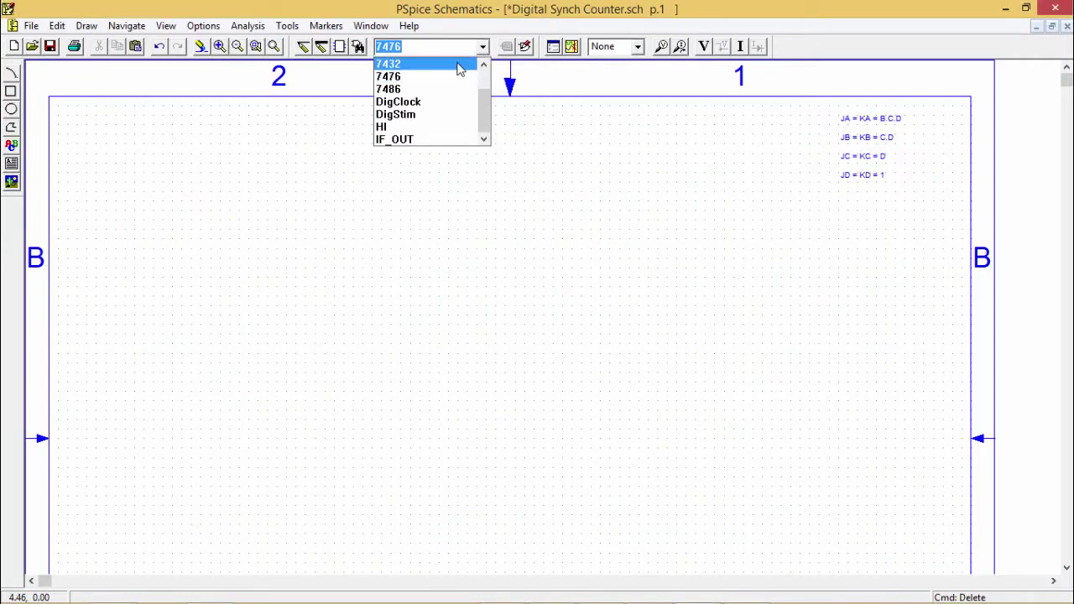
left_click(429, 79)
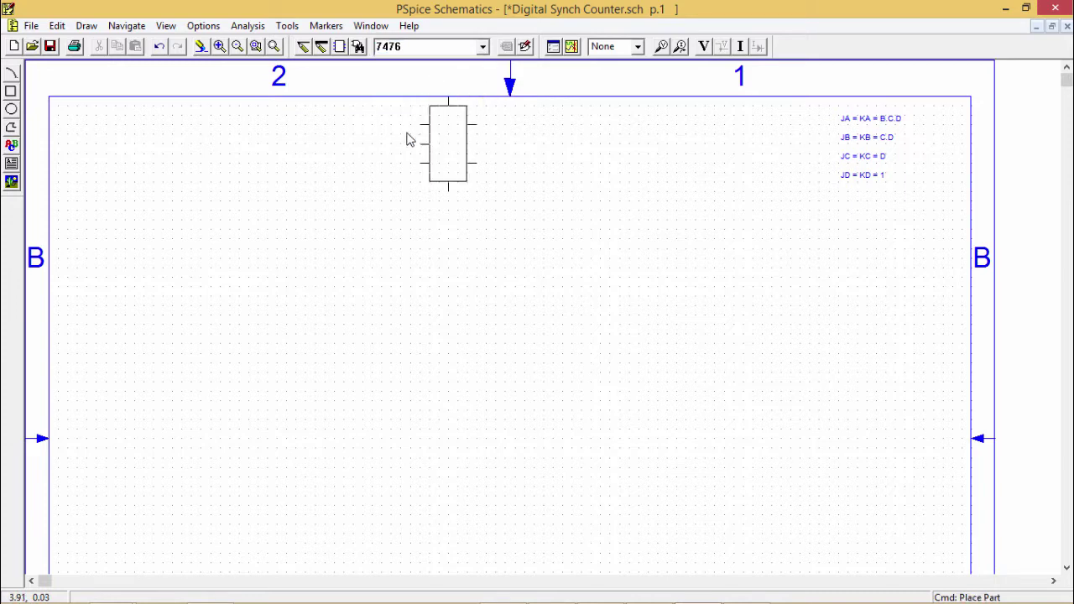
key("ctrl+r")
key("ctrl+r")
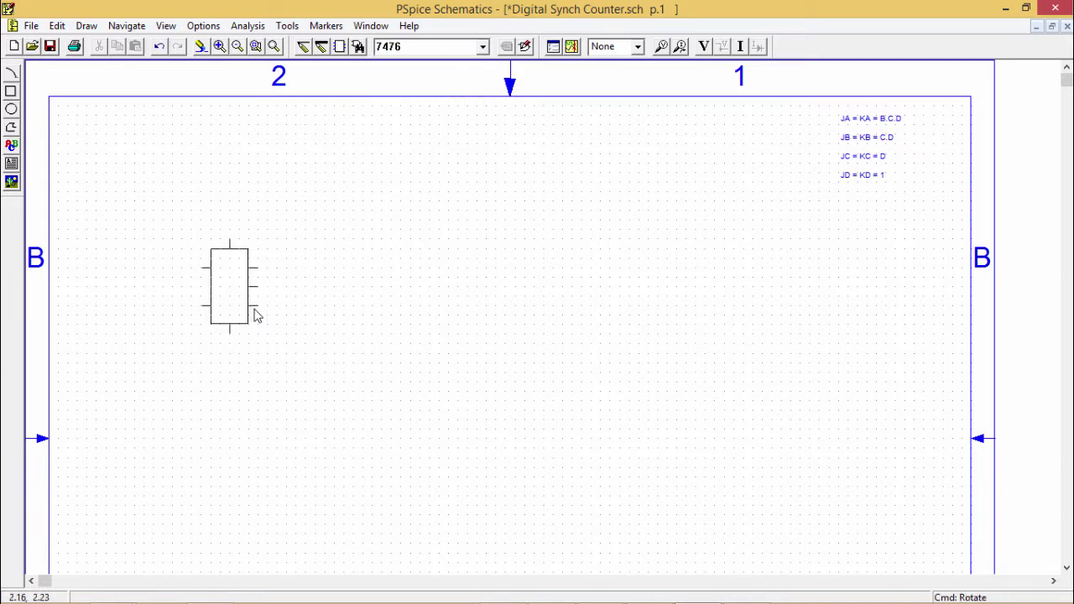
left_click(249, 345)
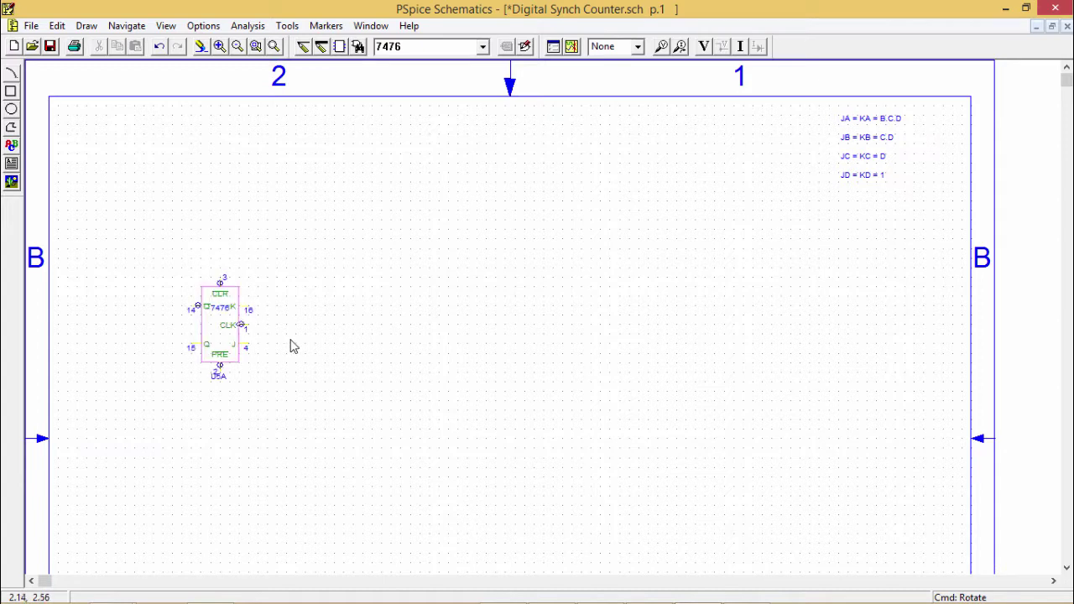
left_click(390, 352)
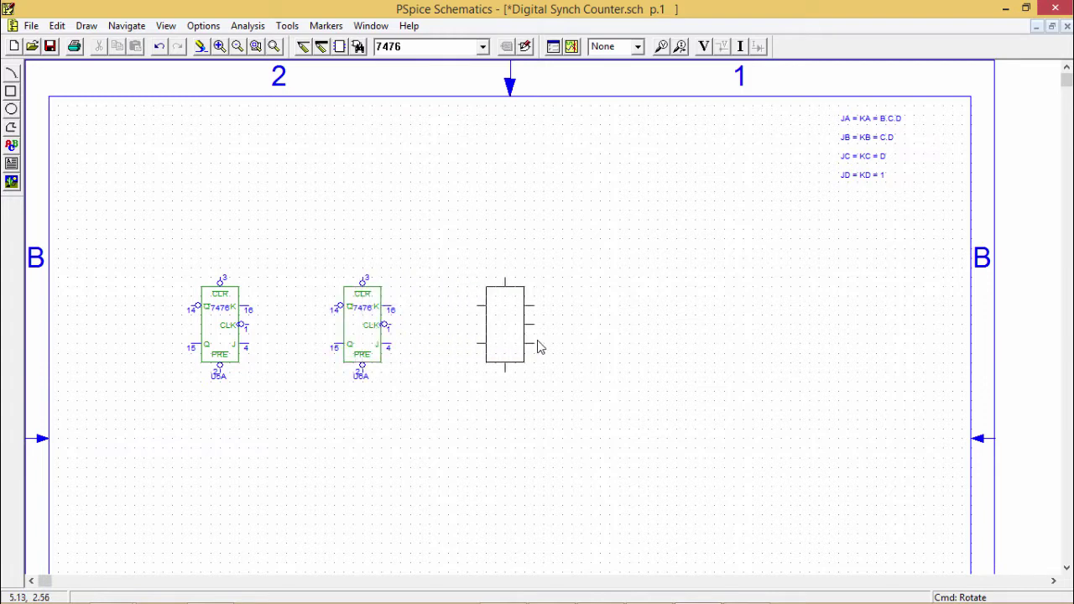
left_click(539, 347)
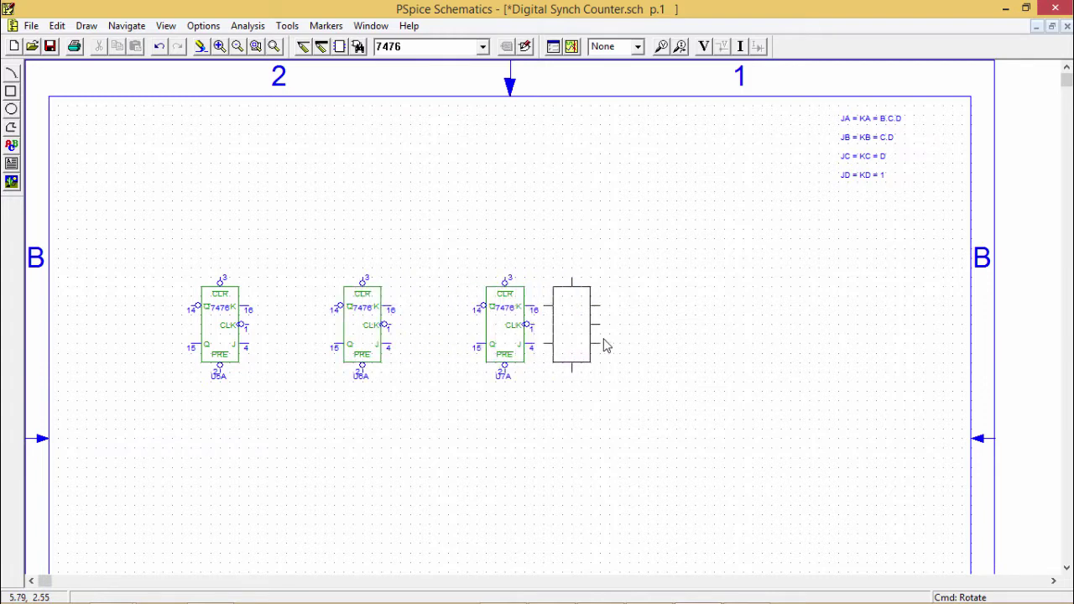
left_click(682, 349)
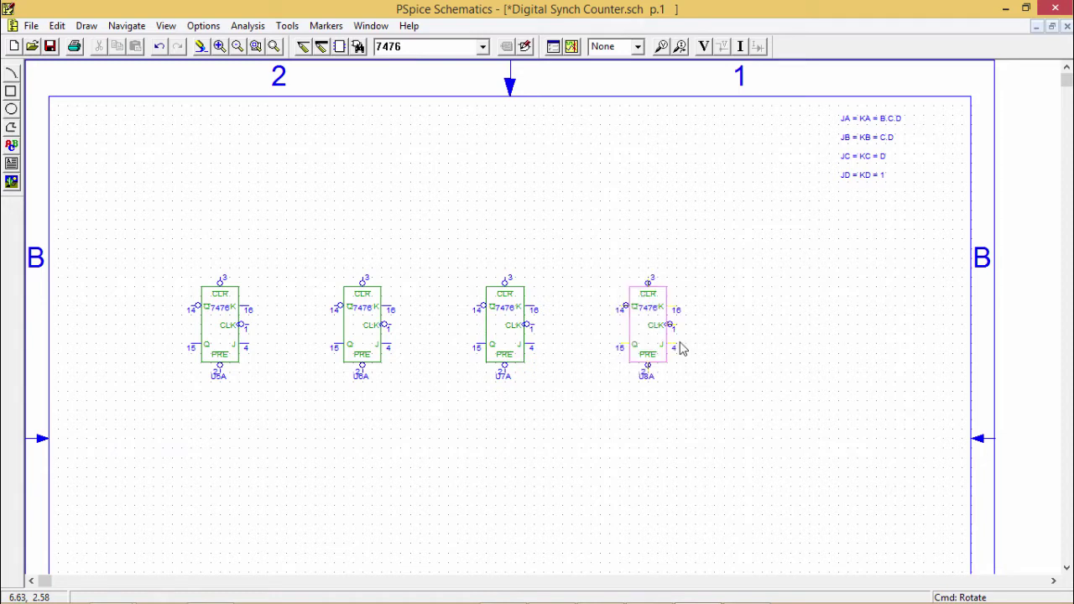
right_click(681, 349)
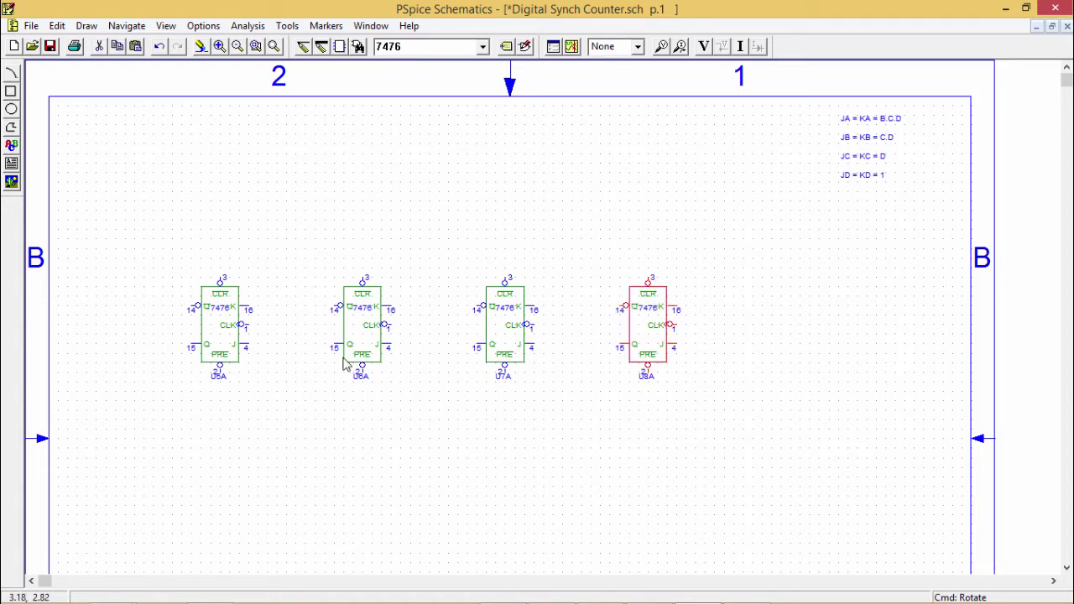
Check the GATE attribute of the first 7476 flip-flop in the row
double_click(235, 330)
left_click(617, 328)
left_click(617, 328)
left_click(617, 328)
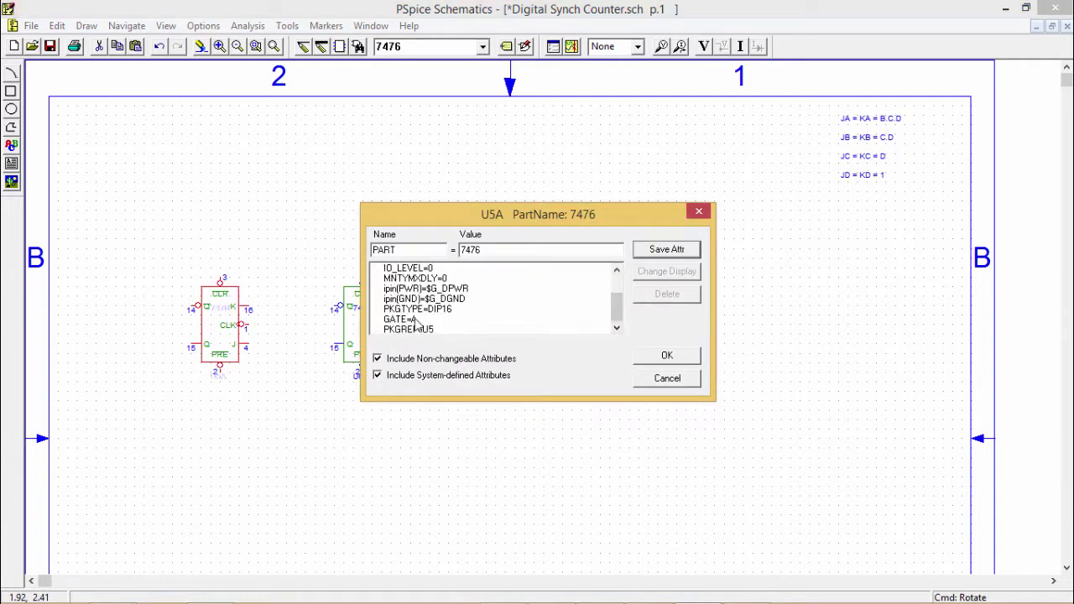
left_click(667, 355)
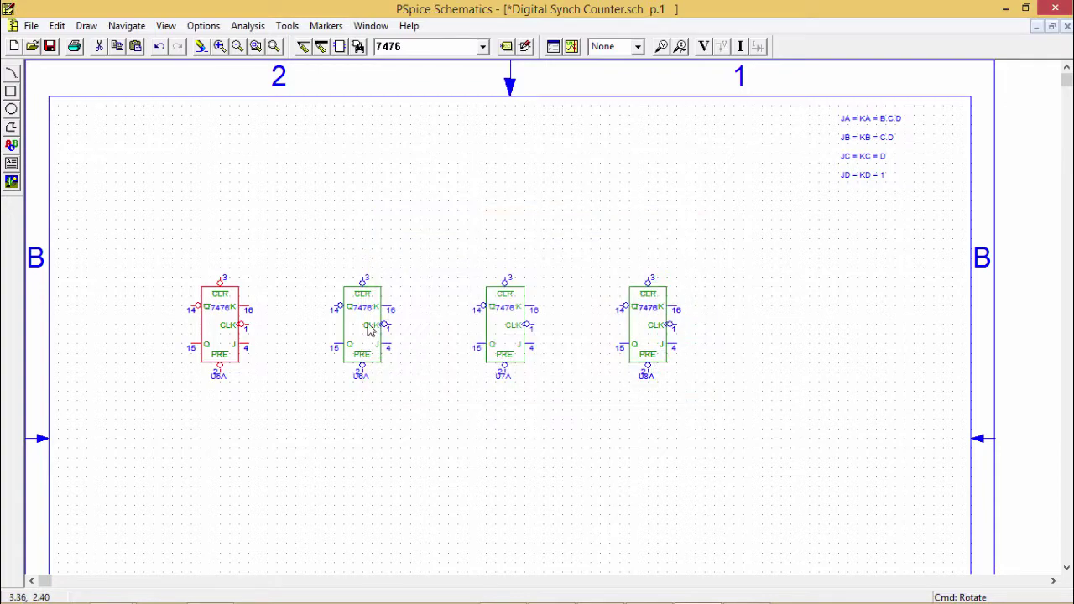
Set the GATE attribute of the second 7476 flip-flop to B
double_click(369, 327)
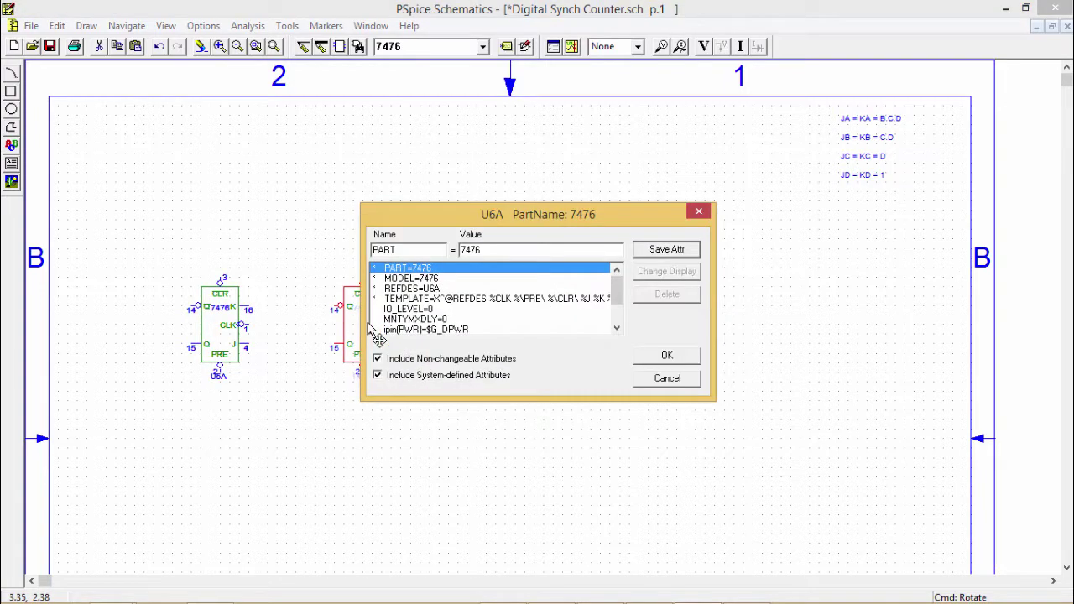
left_click(617, 328)
left_click(617, 328)
left_click(616, 328)
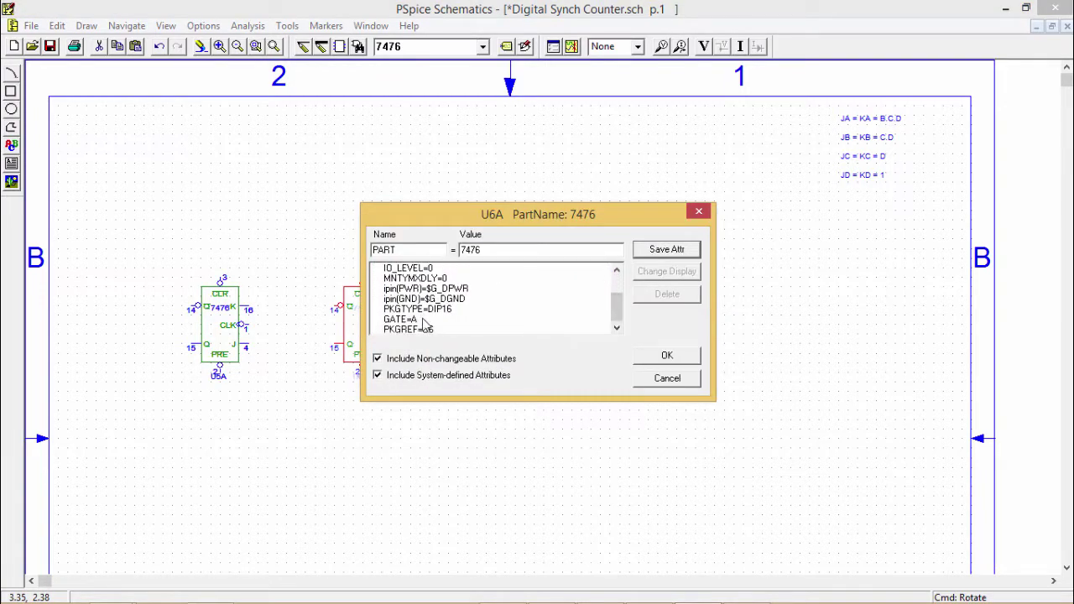
left_click(420, 320)
left_click(617, 250)
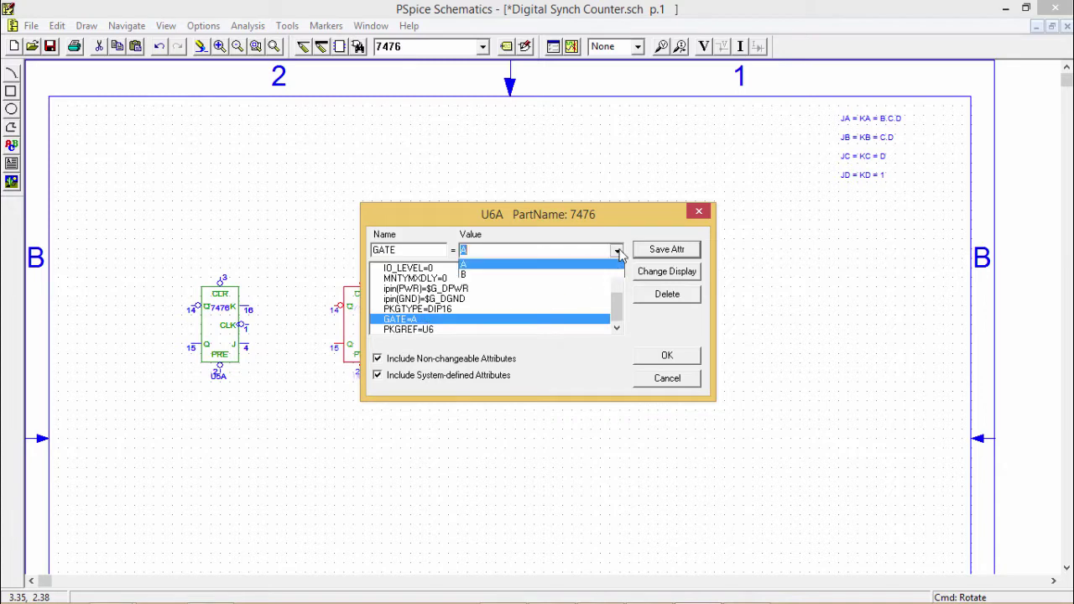
left_click(551, 278)
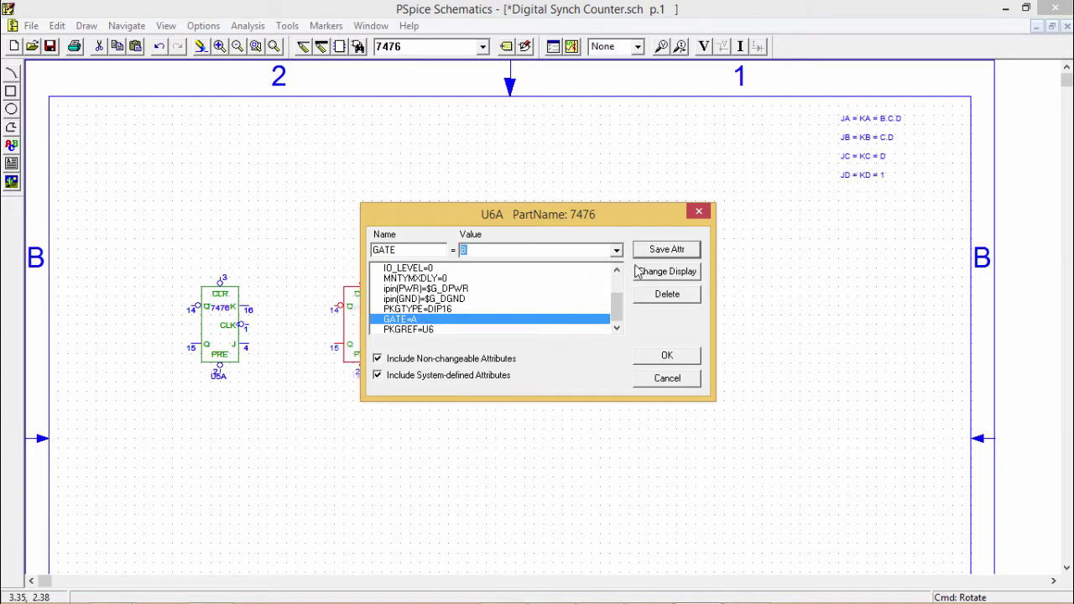
left_click(664, 356)
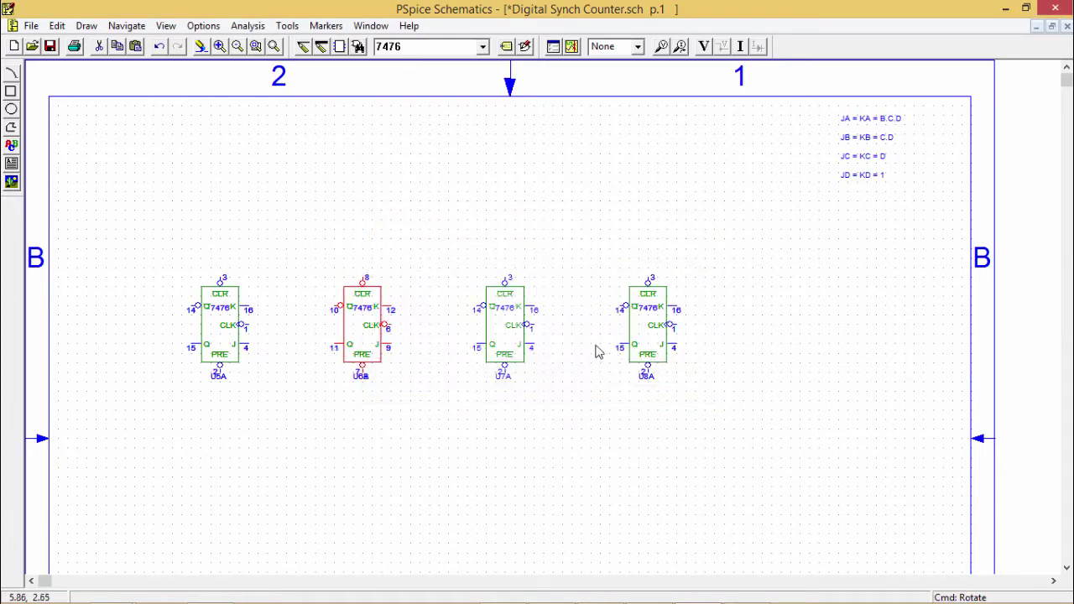
Set the GATE attribute of the fourth 7476 flip-flop to B and save it
double_click(644, 338)
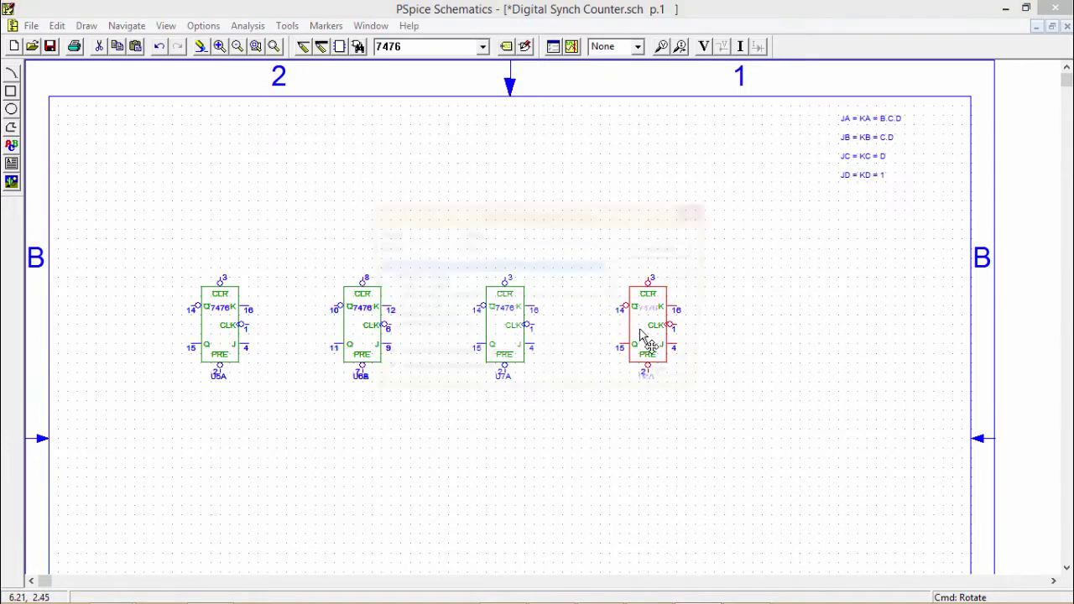
left_click(618, 329)
left_click(618, 329)
left_click(618, 329)
left_click(618, 329)
left_click(435, 320)
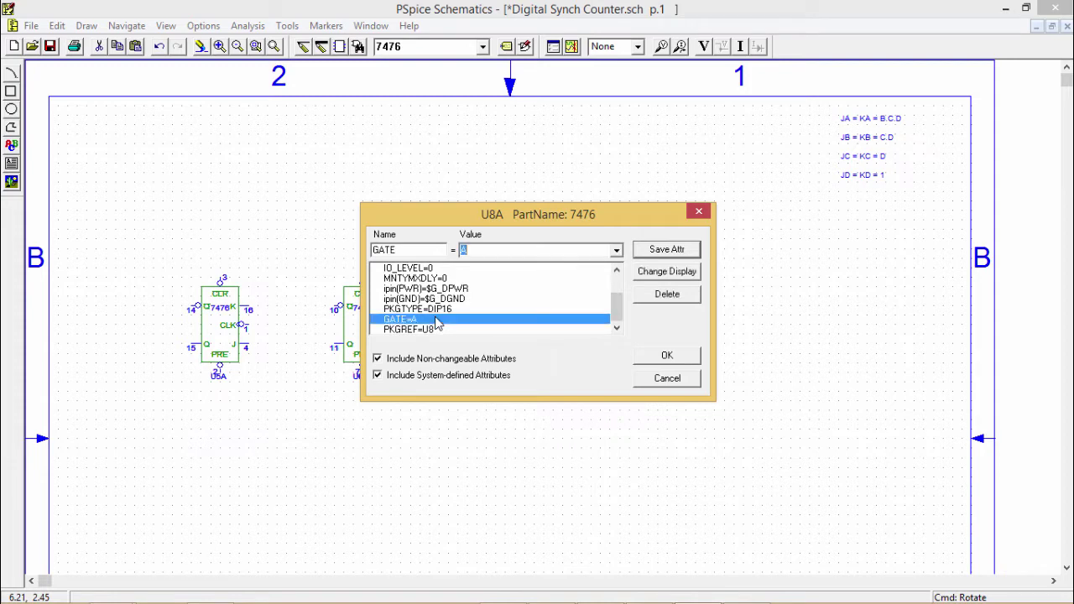
left_click(617, 250)
left_click(554, 276)
left_click(676, 252)
left_click(667, 357)
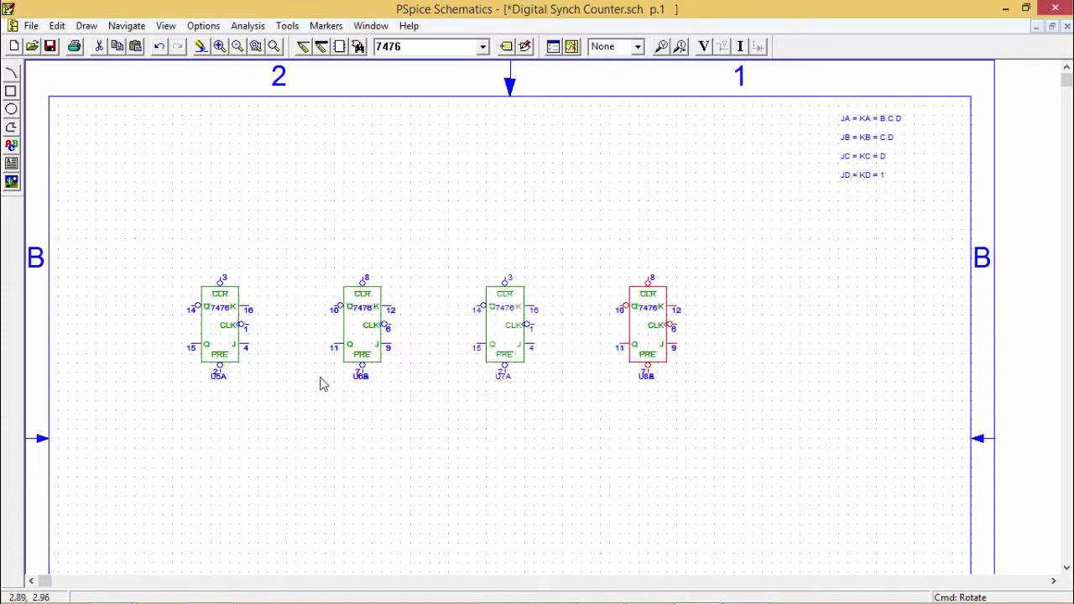
Review the first flip-flop's attribute list again, down to its gate assignment
double_click(201, 351)
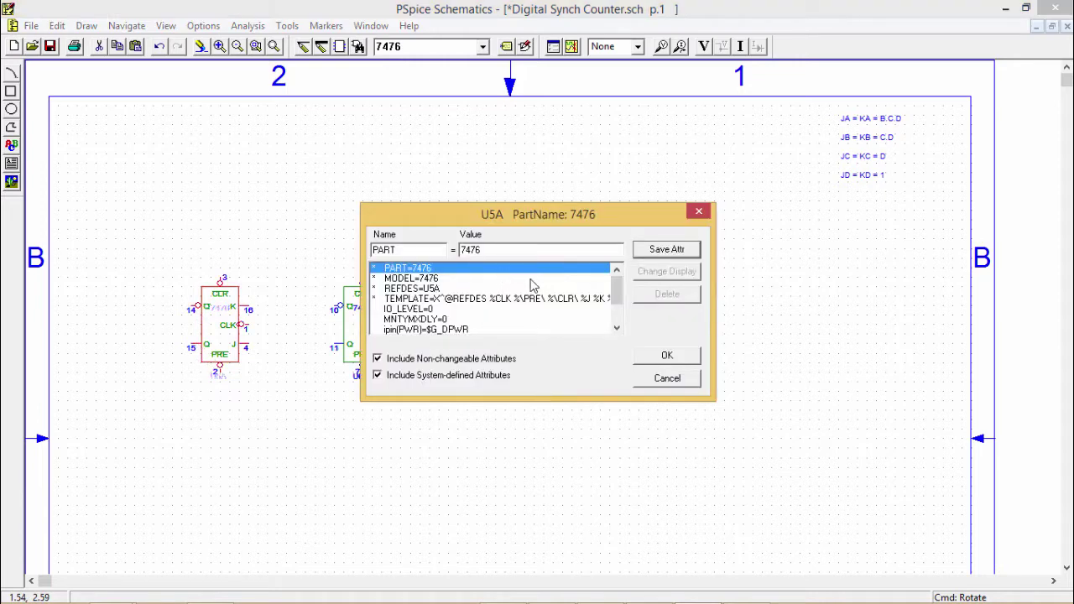
left_click(616, 328)
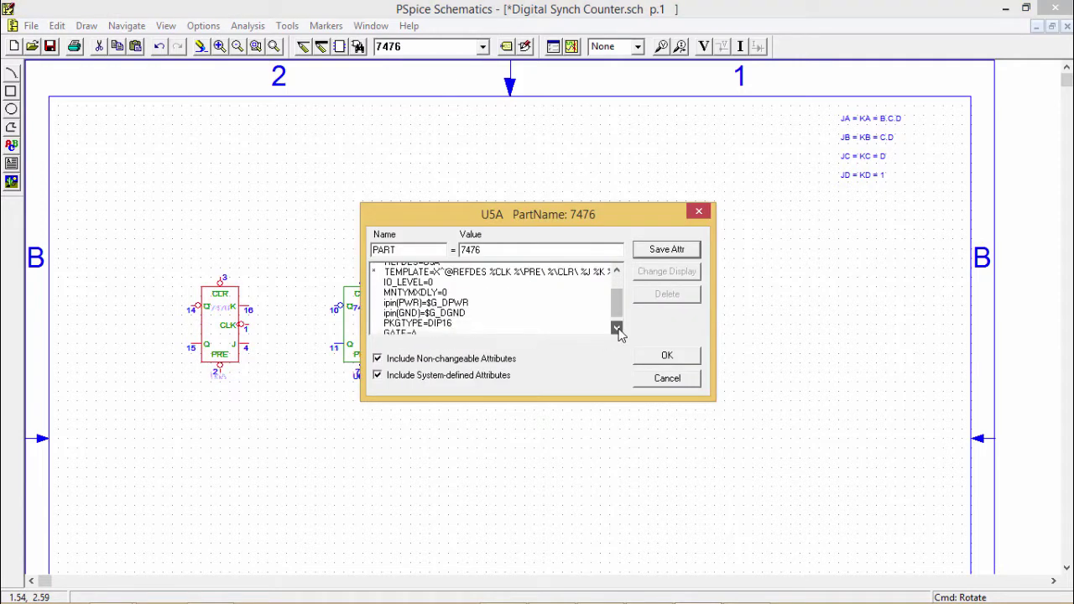
left_click(618, 329)
left_click(667, 356)
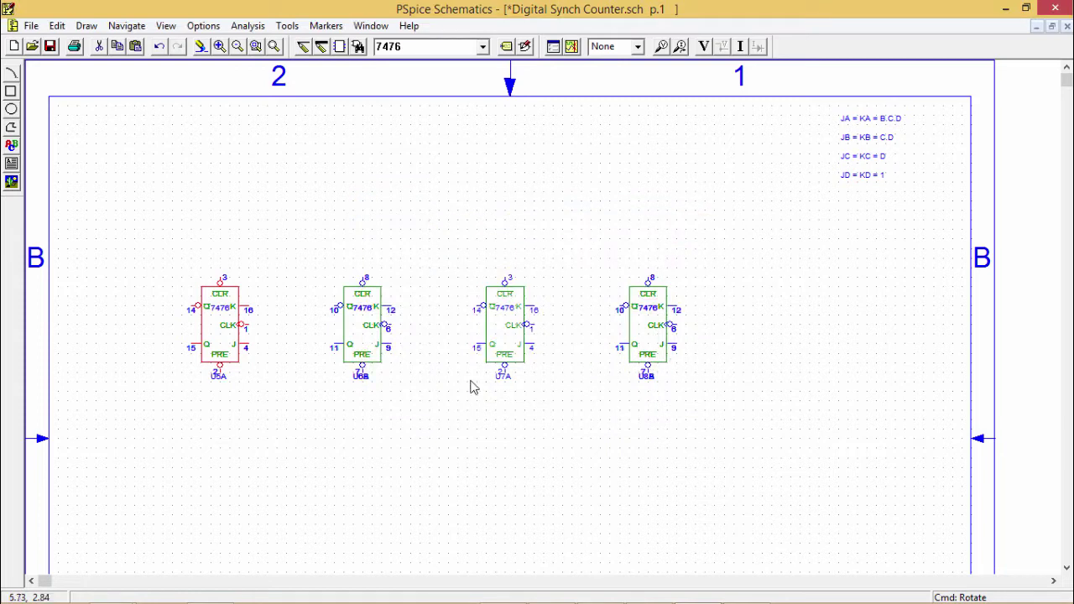
Change the package reference designators of the first and second flip-flops to A and B
double_click(222, 377)
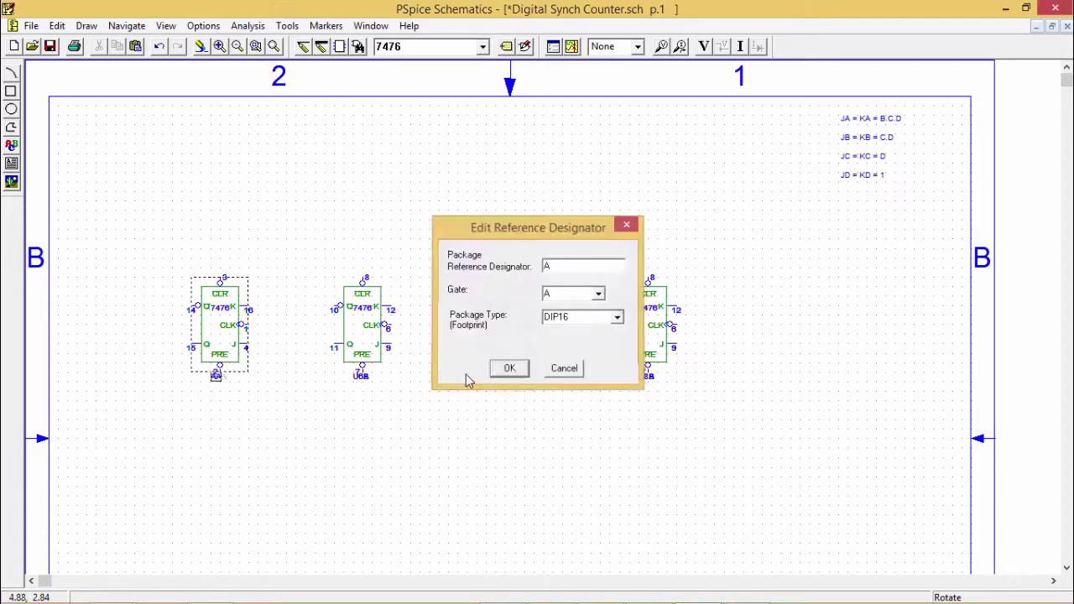
left_click(514, 370)
double_click(360, 379)
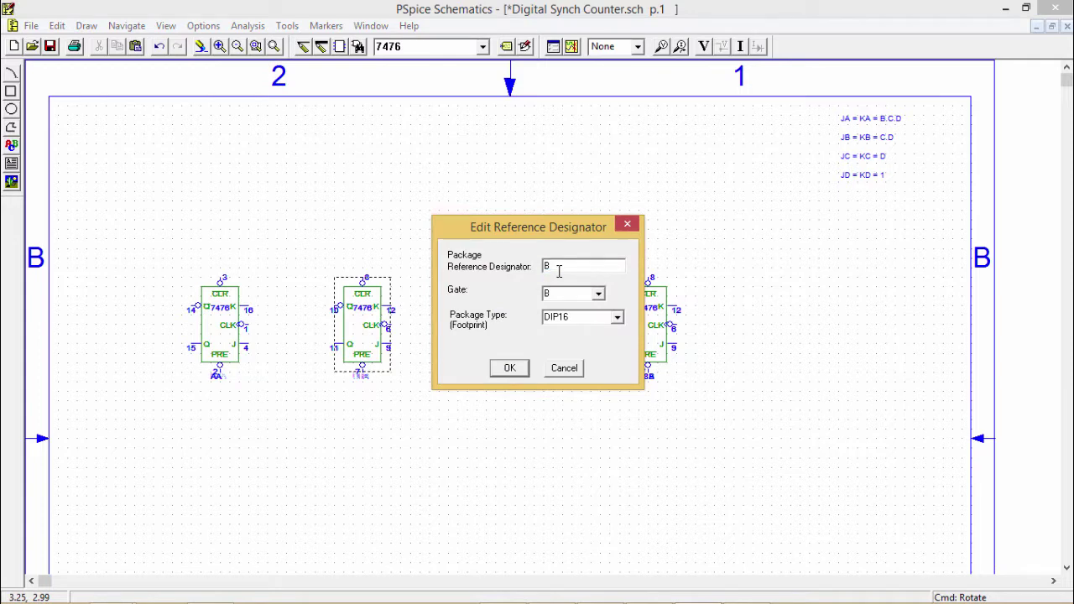
left_click(509, 369)
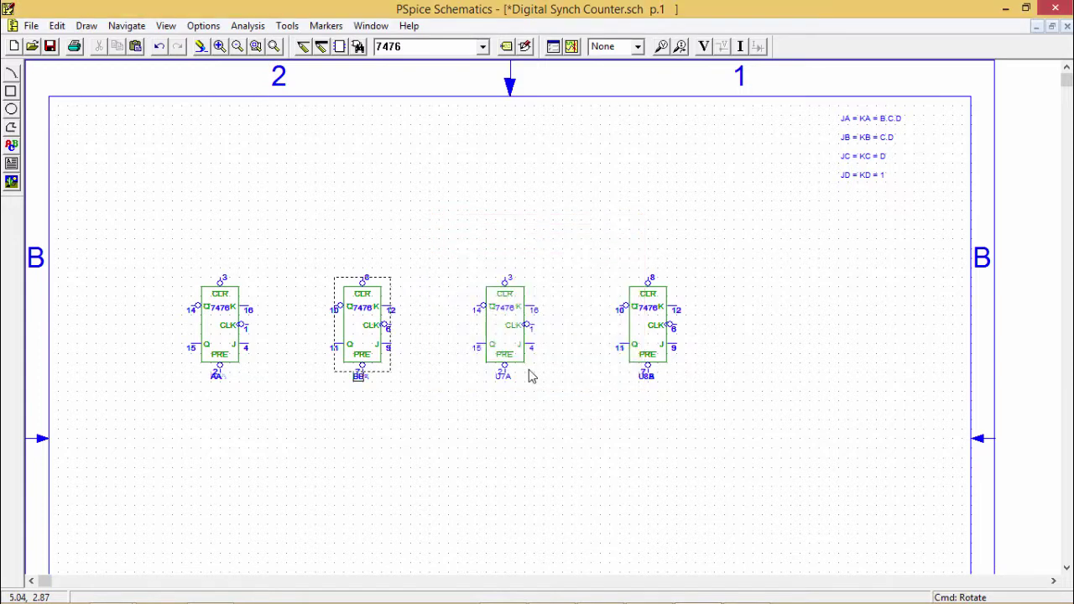
Change the package reference designators of the third and fourth flip-flops to C and D, keeping their gates
double_click(505, 377)
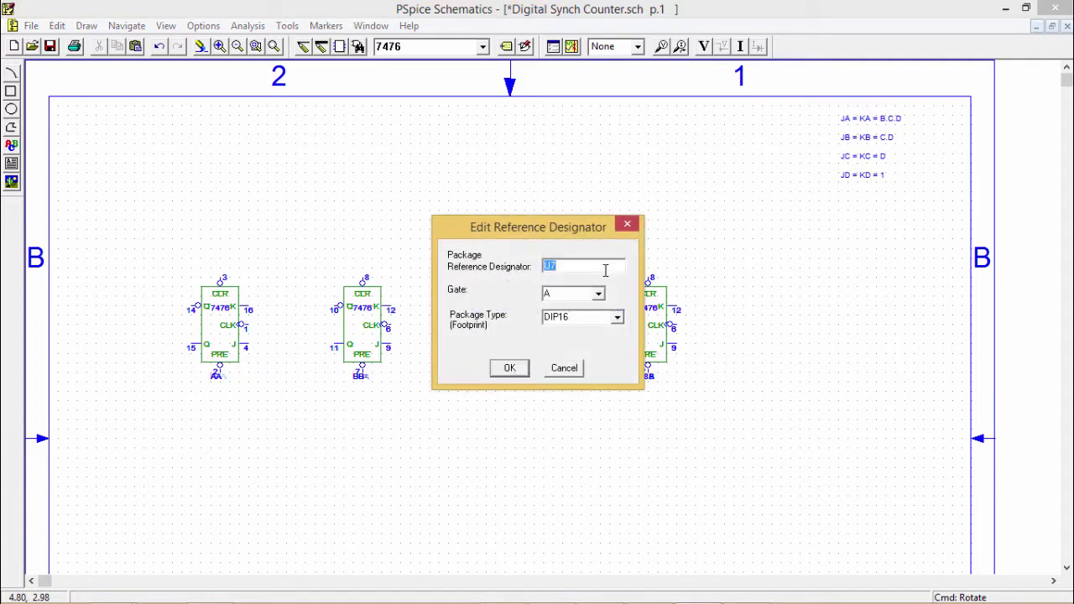
type("C")
left_click(510, 368)
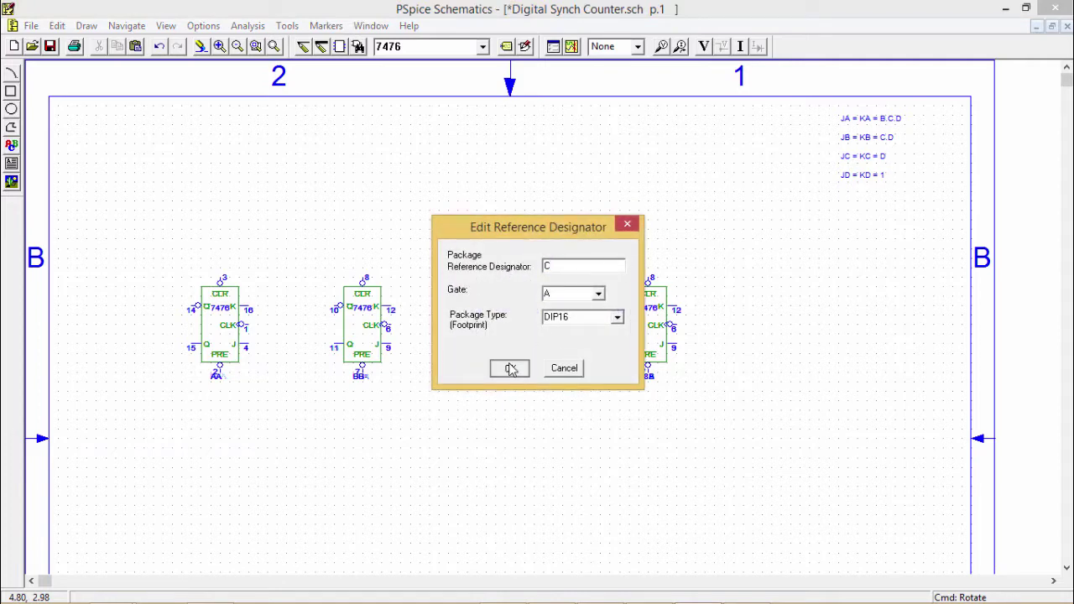
double_click(646, 376)
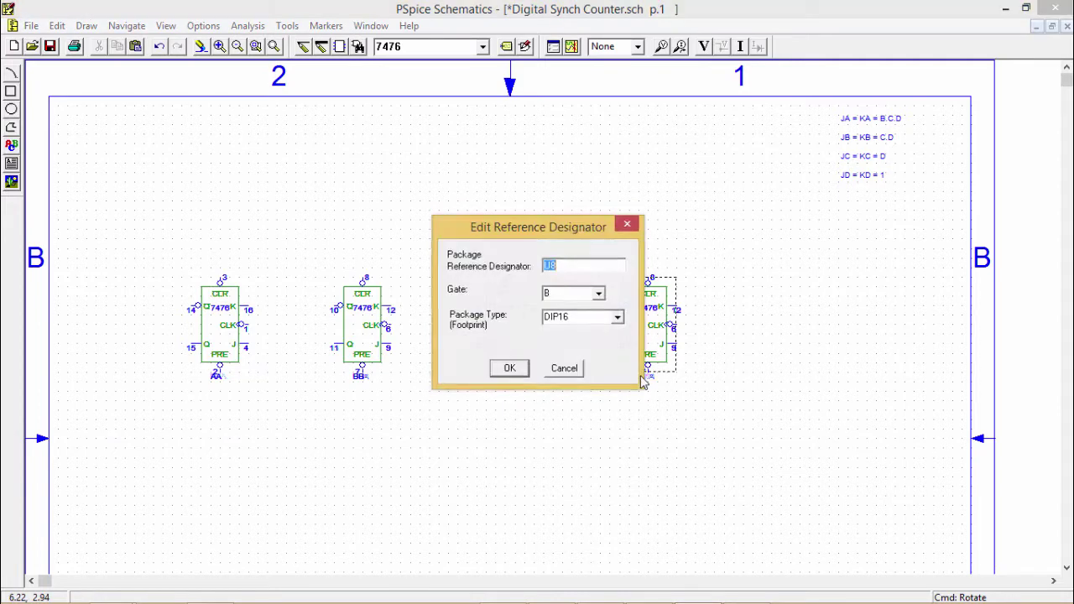
left_click(599, 294)
left_click(600, 294)
left_click_drag(586, 269, 540, 265)
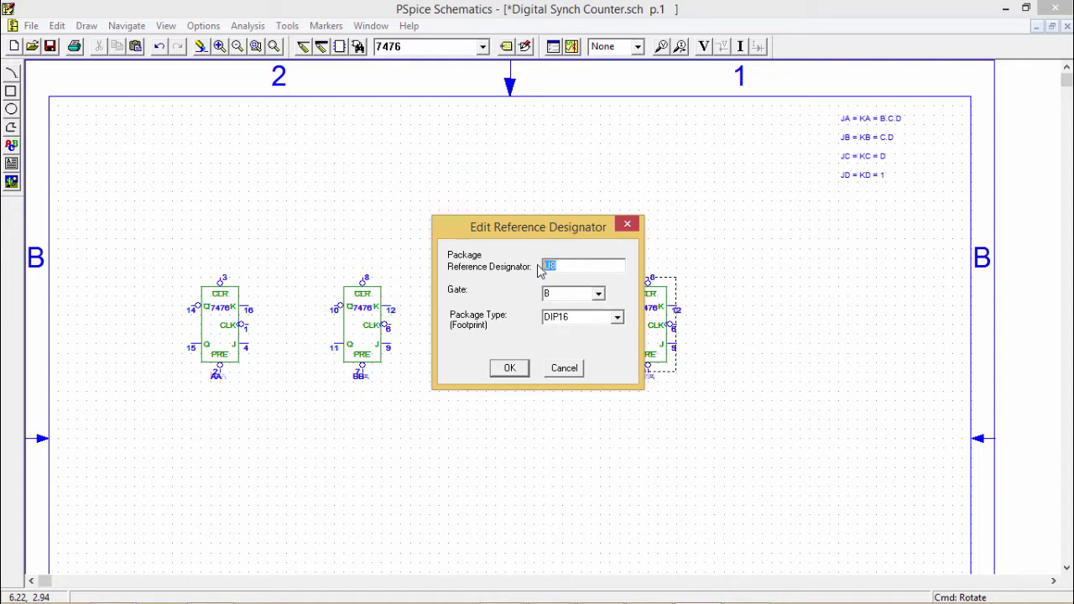
left_click(509, 368)
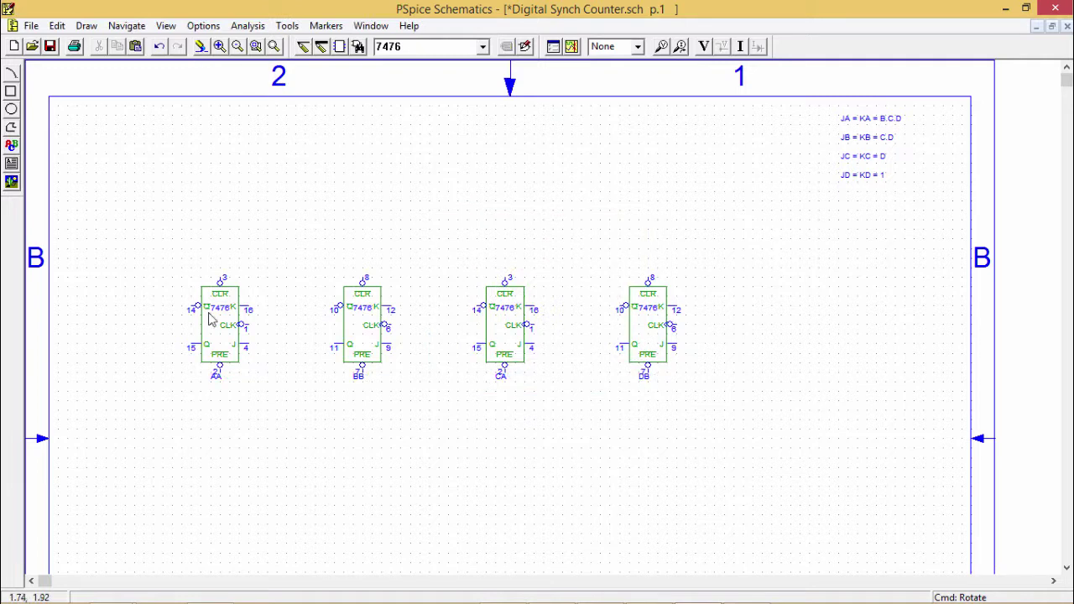
Move the four reference designator labels slightly so each sits centred below its flip-flop, clear of the pin number
left_click(217, 378)
left_click(359, 378)
left_click(501, 377)
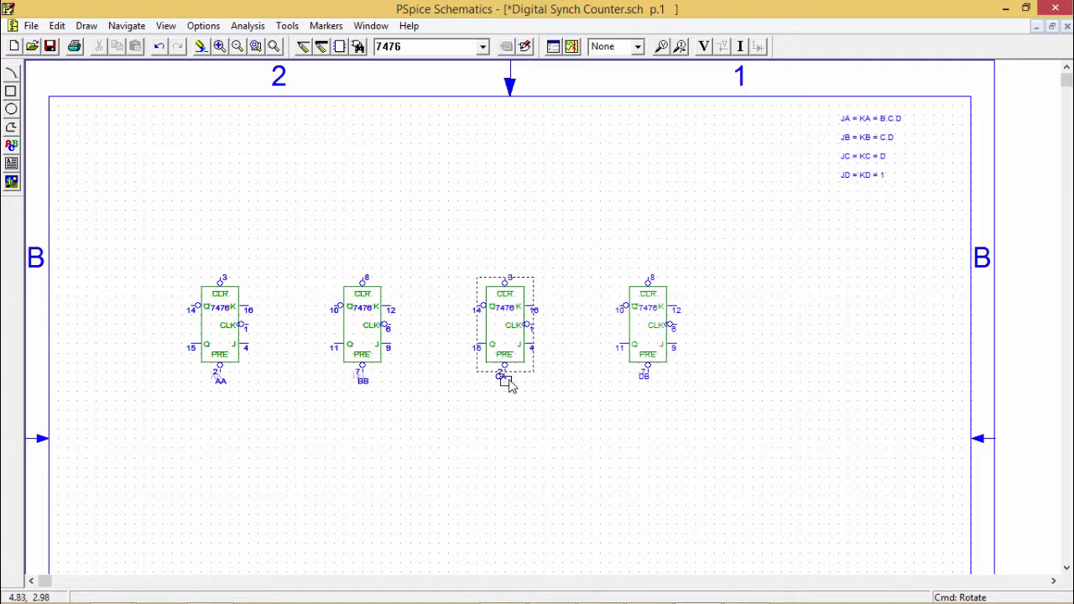
left_click(646, 378)
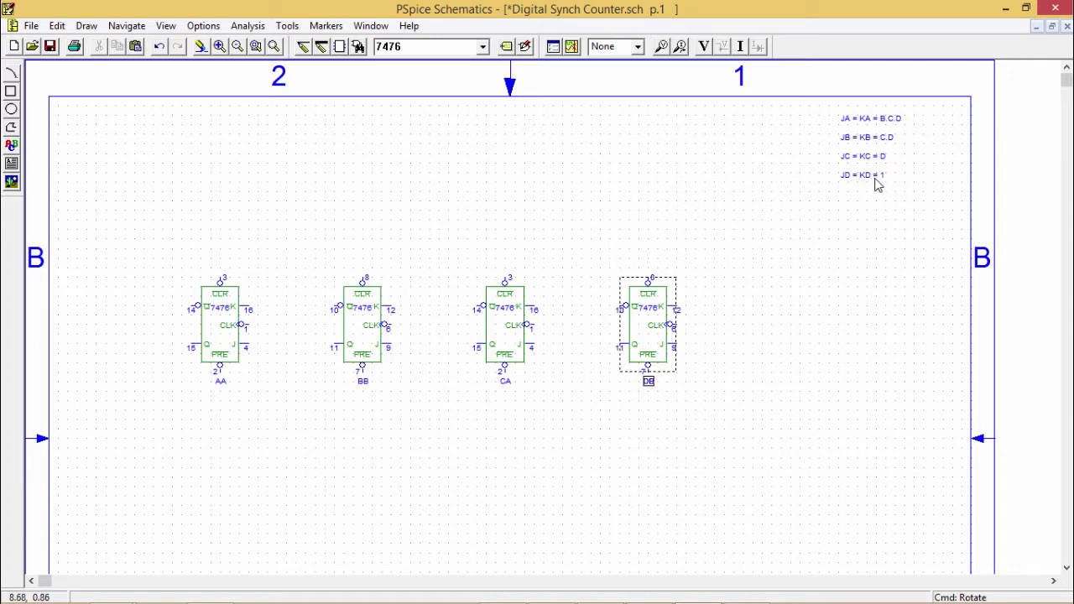
Place two HI symbols, rotated 180 degrees, beside the fourth flip-flop in line with its K and J inputs
left_click(482, 47)
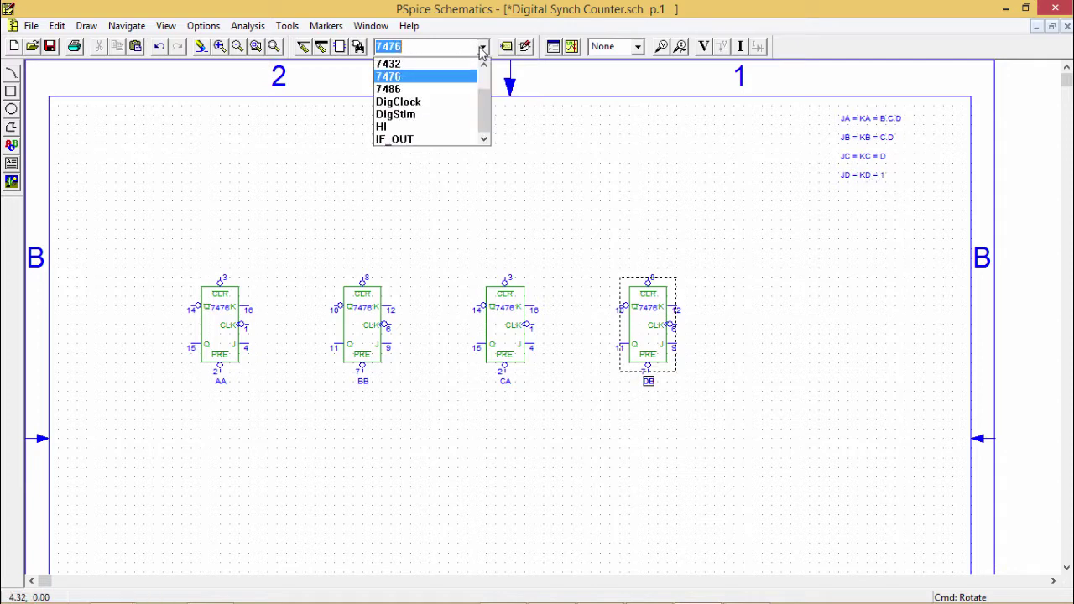
left_click(421, 128)
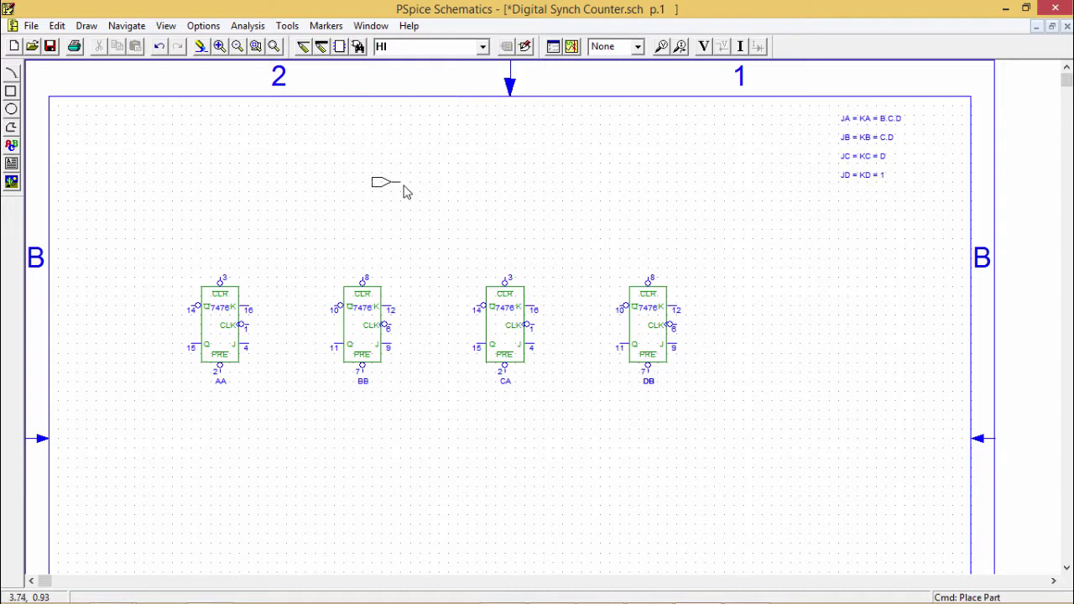
key("ctrl+r")
key("ctrl+r")
left_click(726, 310)
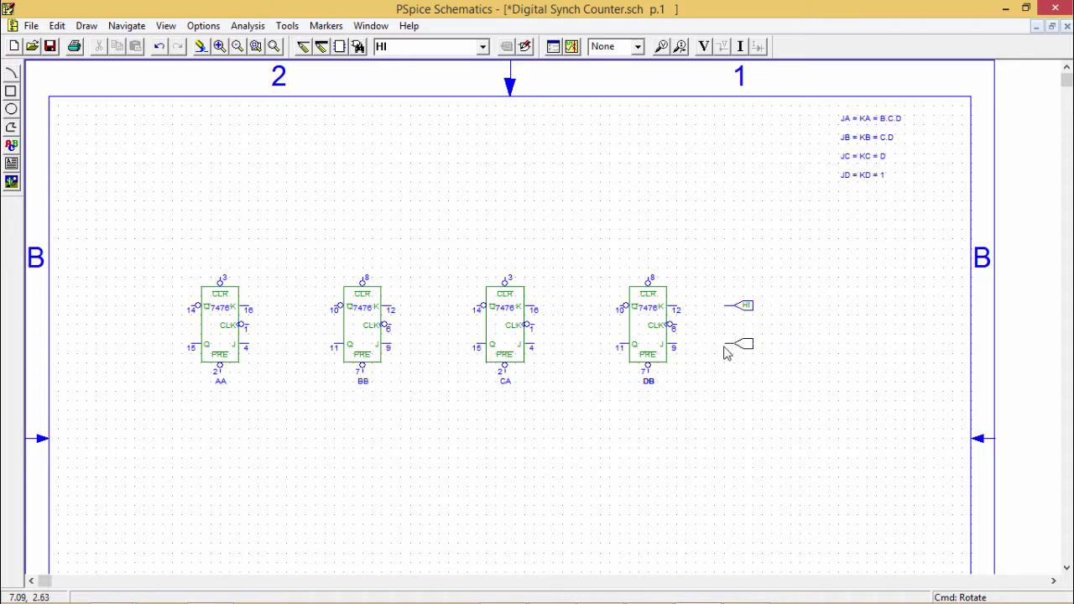
left_click(726, 352)
right_click(726, 353)
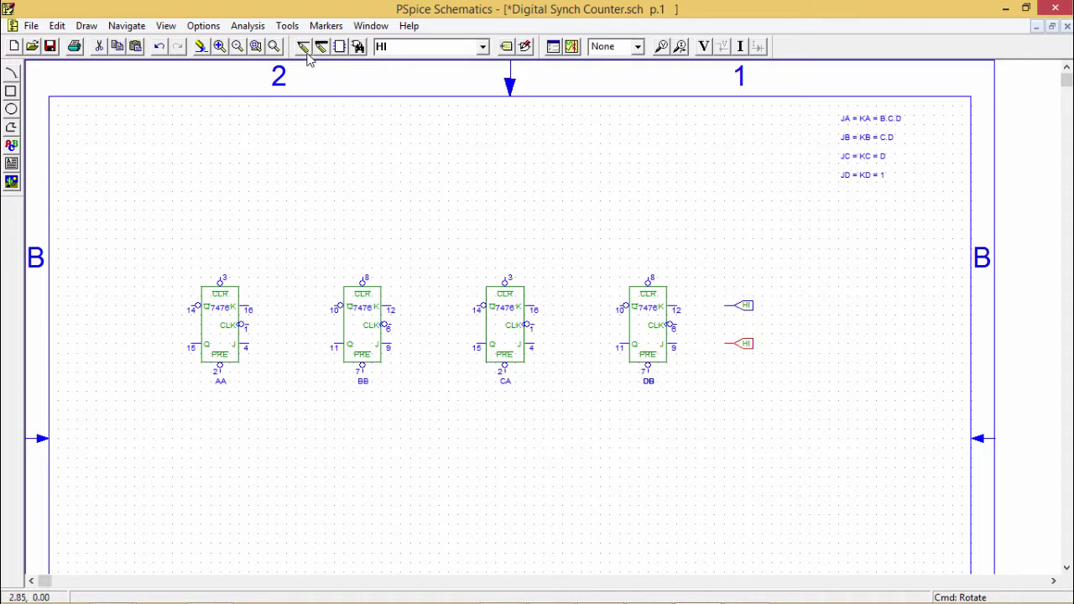
Wire the fourth flip-flop's K and J inputs to the two HI symbols beside them
left_click(305, 48)
left_click(679, 305)
left_click(732, 305)
left_click(679, 345)
left_click(733, 345)
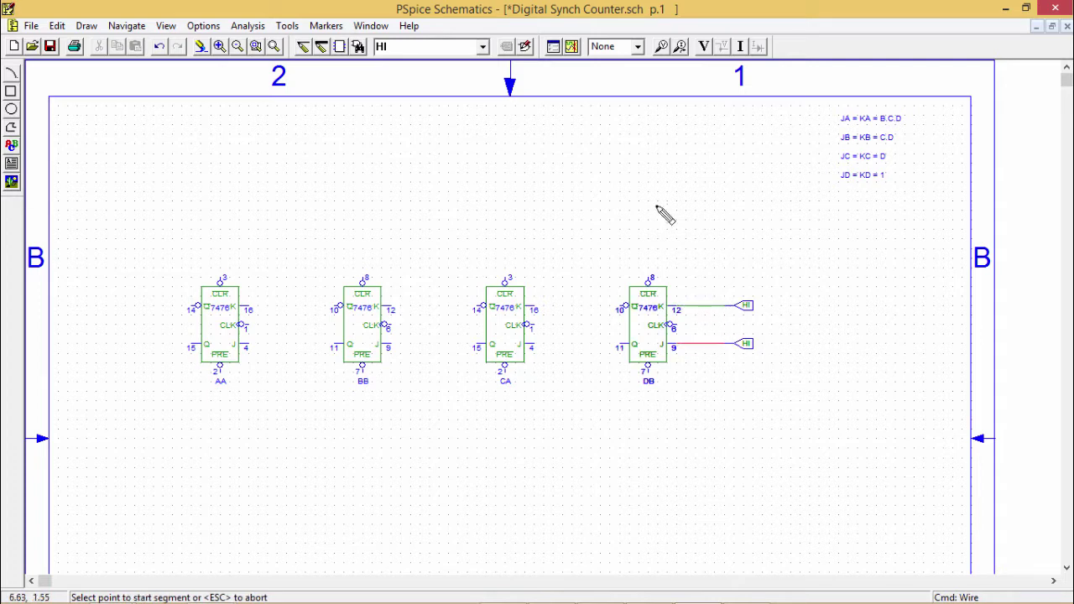
Place a DigClock source, rotated 180 degrees, beyond the HI symbols in line with the fourth flip-flop's CLK input
left_click(486, 47)
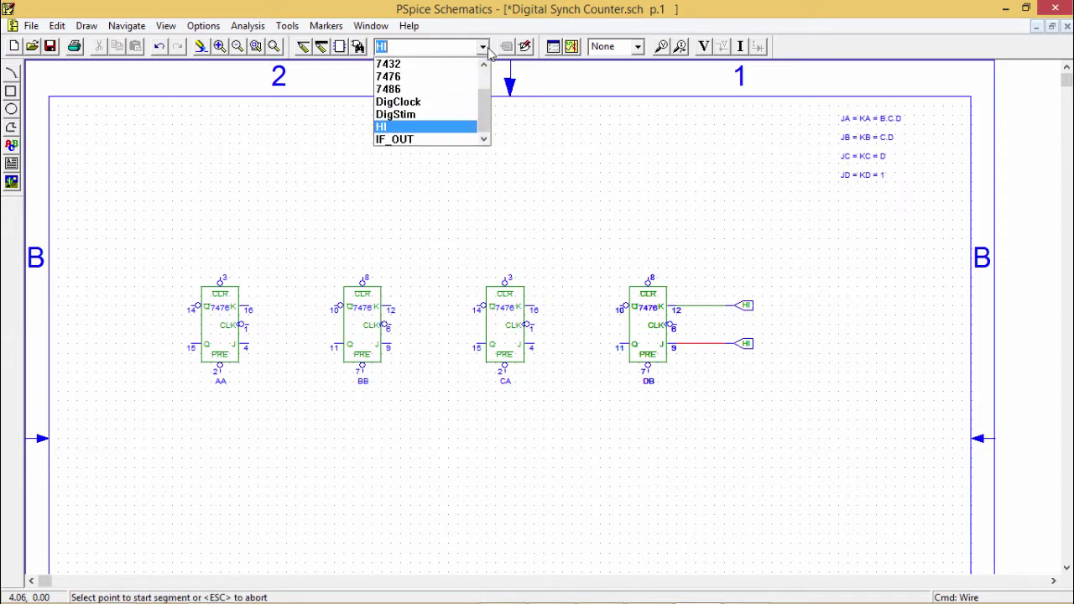
left_click(436, 102)
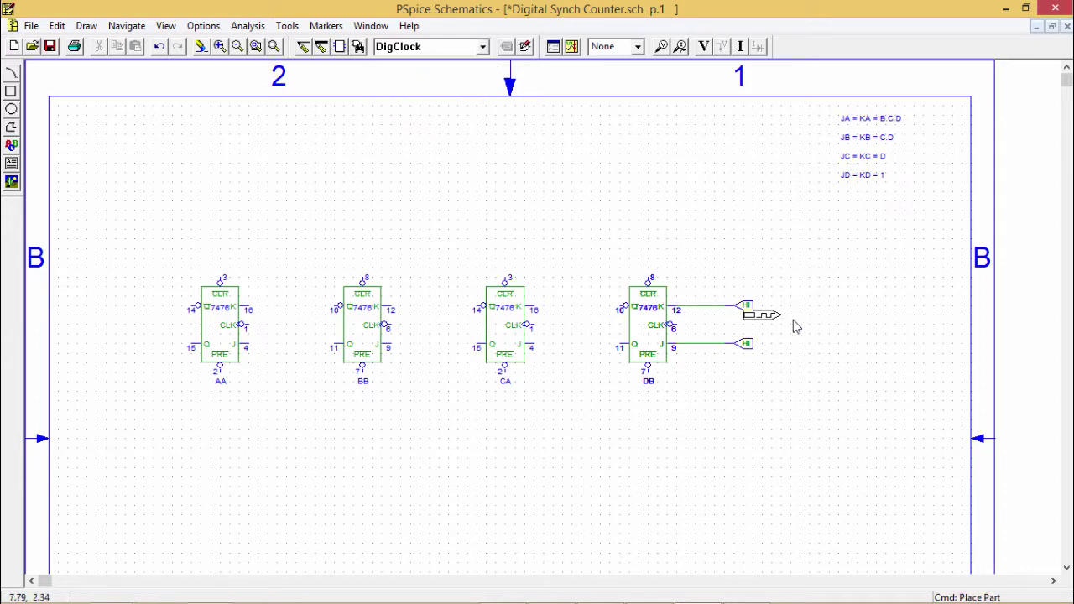
key("ctrl+r")
key("ctrl+r")
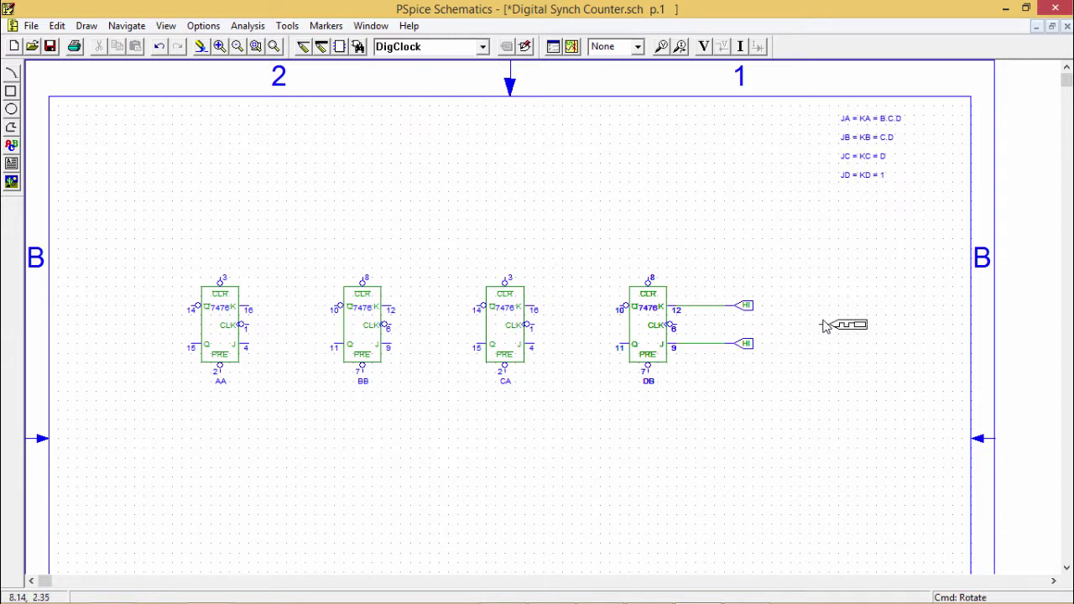
left_click(758, 328)
right_click(757, 327)
Wire the fourth flip-flop's CLK input to the DigClock output
left_click(303, 46)
left_click(673, 325)
left_click(773, 325)
right_click(777, 327)
Set the DigClock's ONTIME and OFFTIME attributes to 0.5ms each
double_click(814, 329)
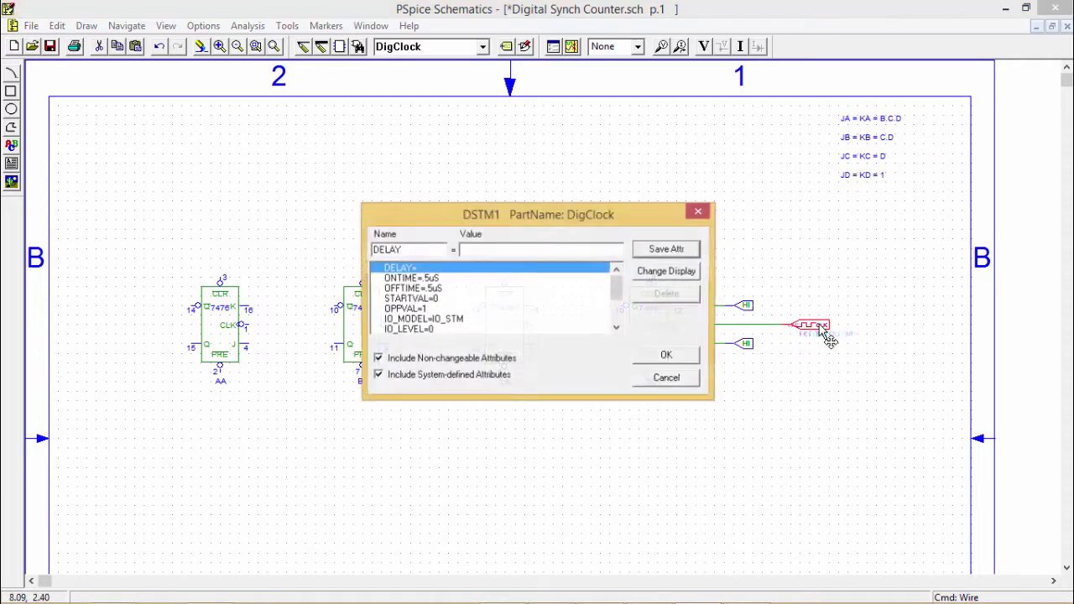
left_click(435, 281)
left_click_drag(480, 250, 444, 250)
type("0.5")
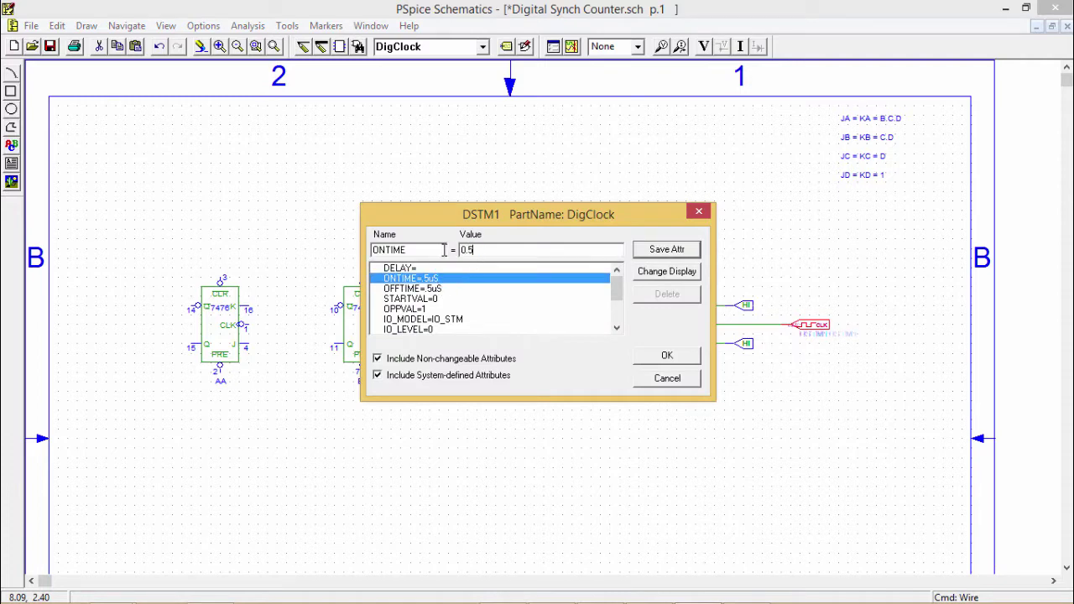
key("shift+Home")
key("ctrl+c")
left_click(661, 251)
key("ctrl+v")
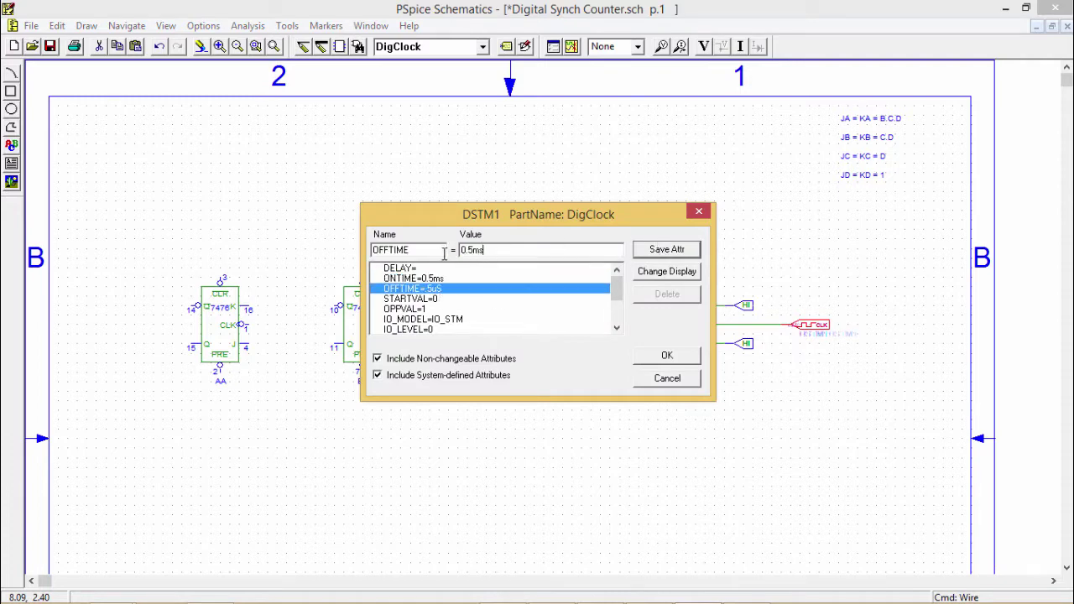
left_click(676, 360)
left_click(487, 345)
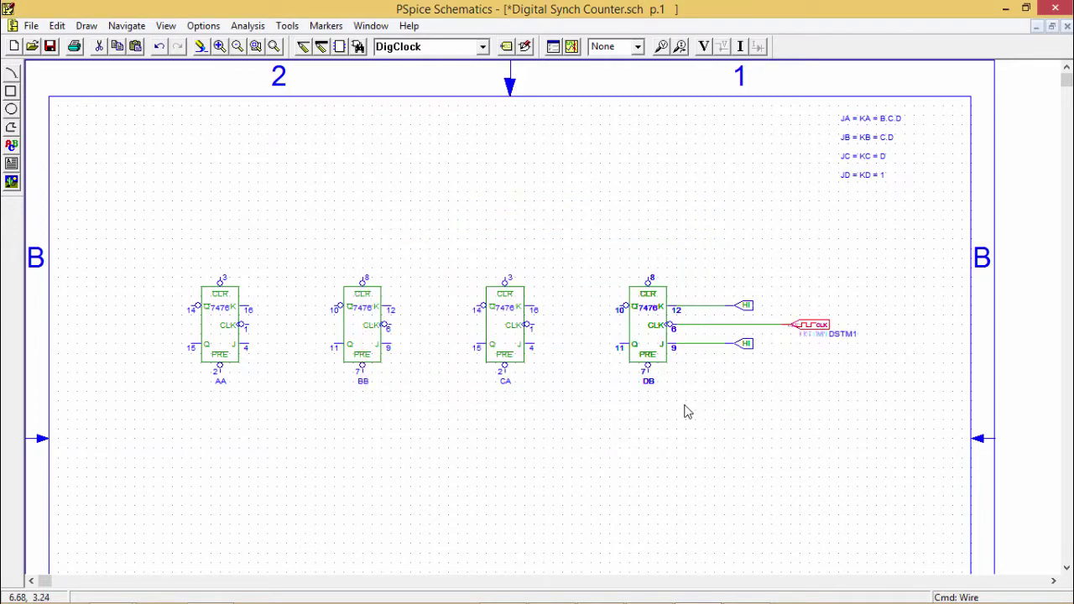
Change the DigClock's package reference designator to Clock-Pulse
double_click(837, 337)
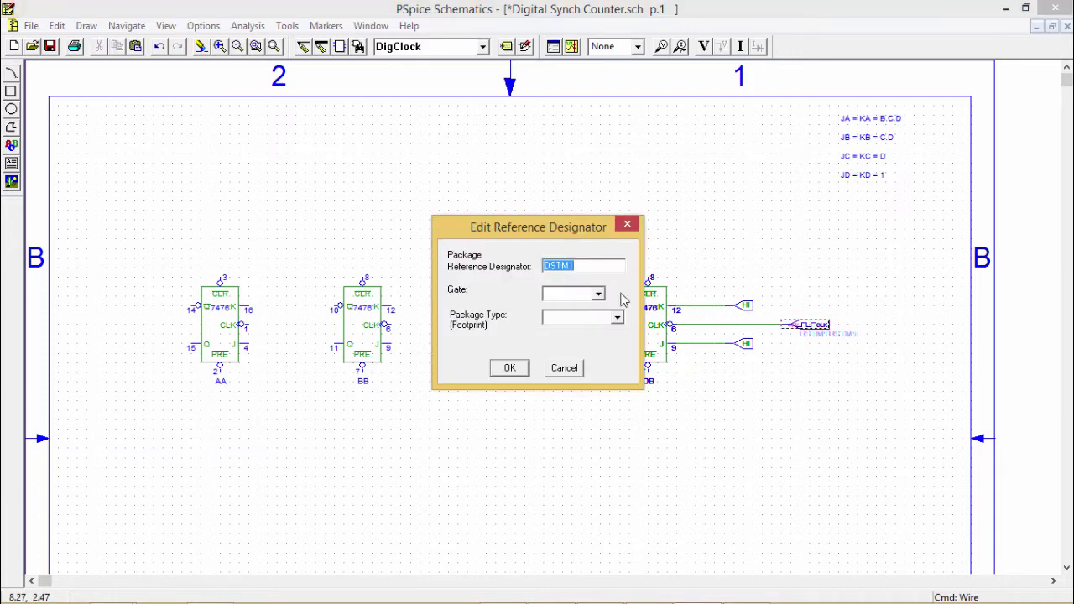
type("Clock Pulse")
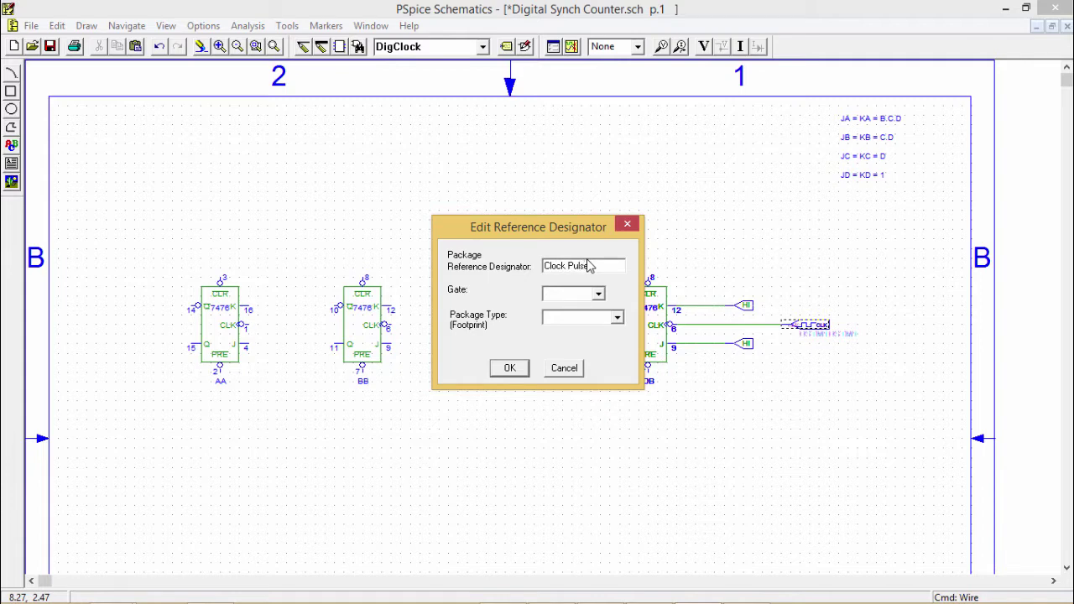
left_click(506, 368)
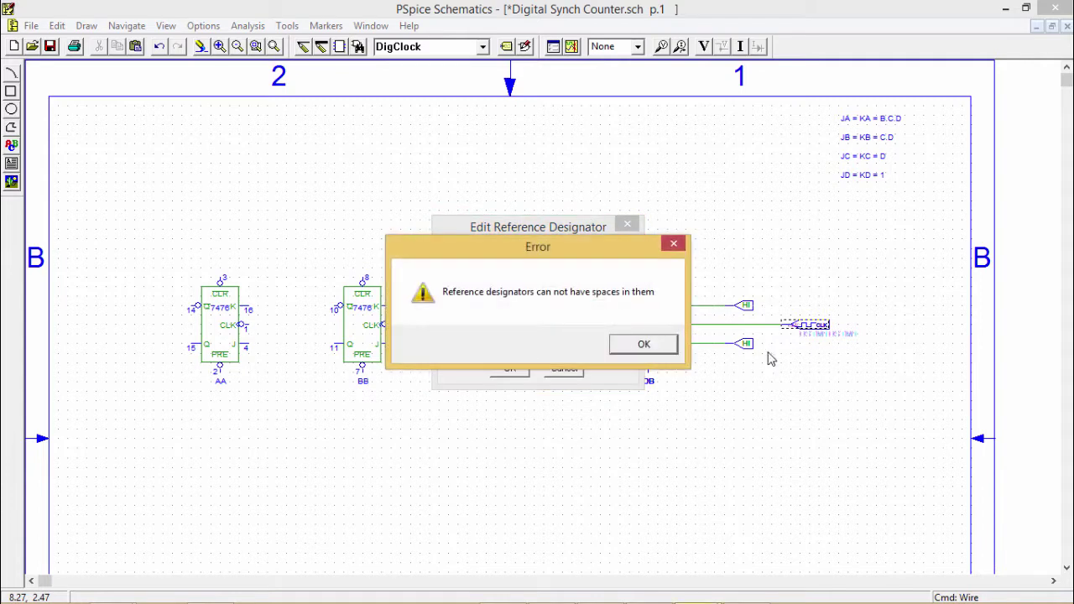
left_click(670, 347)
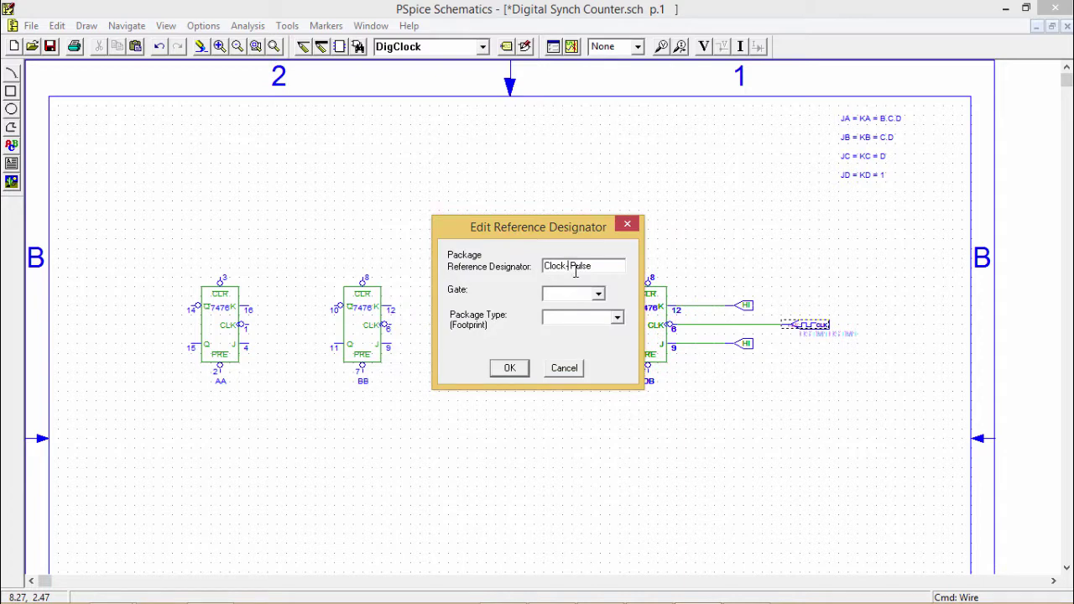
left_click(509, 370)
Wire the first flip-flop's CLK input below the row of flip-flops and up to the clock source line, redoing the overlong horizontal segment
left_click(202, 47)
left_click(245, 326)
left_click(286, 429)
left_click(787, 429)
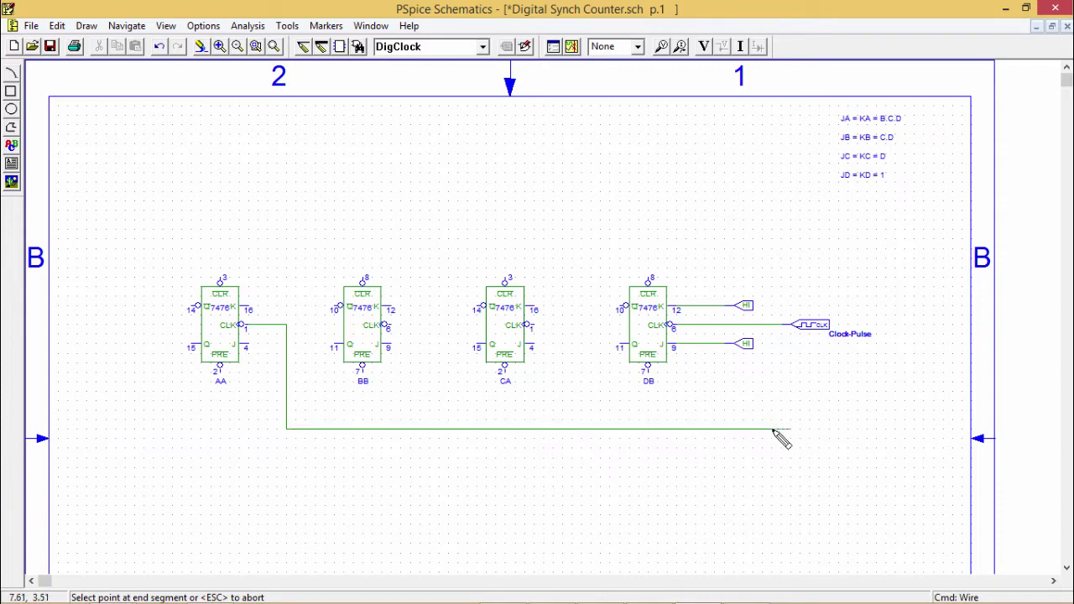
key("ctrl+z")
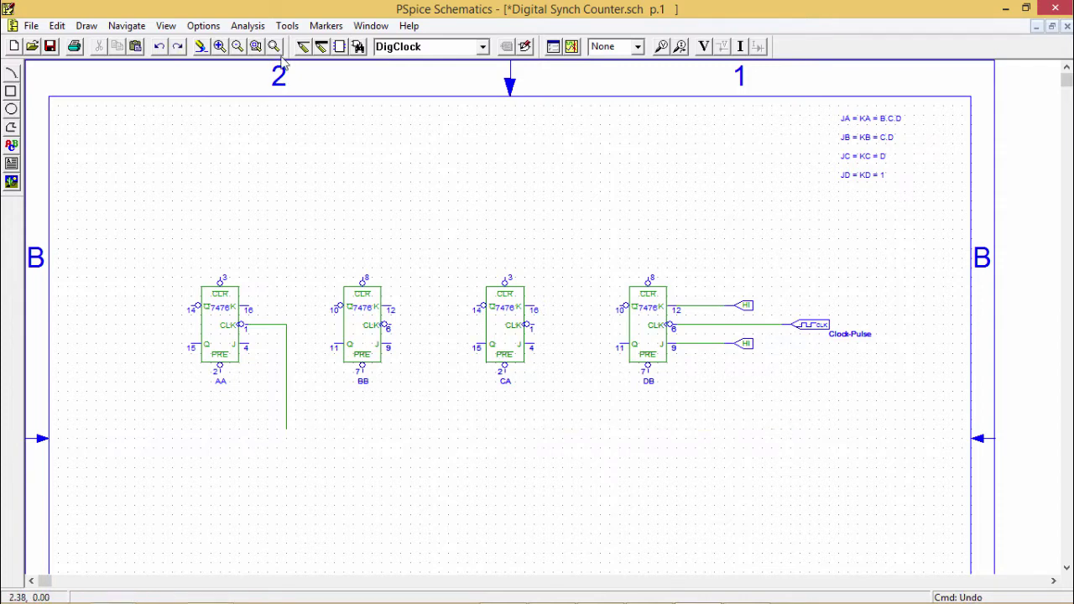
left_click(303, 46)
left_click(286, 429)
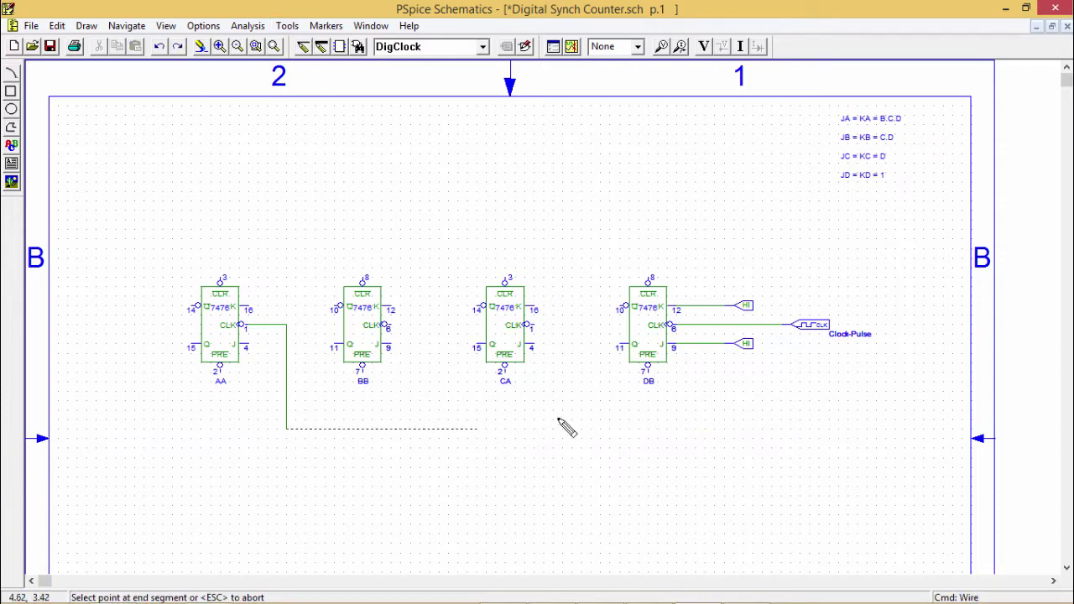
left_click(781, 429)
left_click(782, 325)
Wire the CLK inputs of the third and second flip-flops down to the common clock line
left_click(535, 328)
left_click(575, 431)
left_click(399, 330)
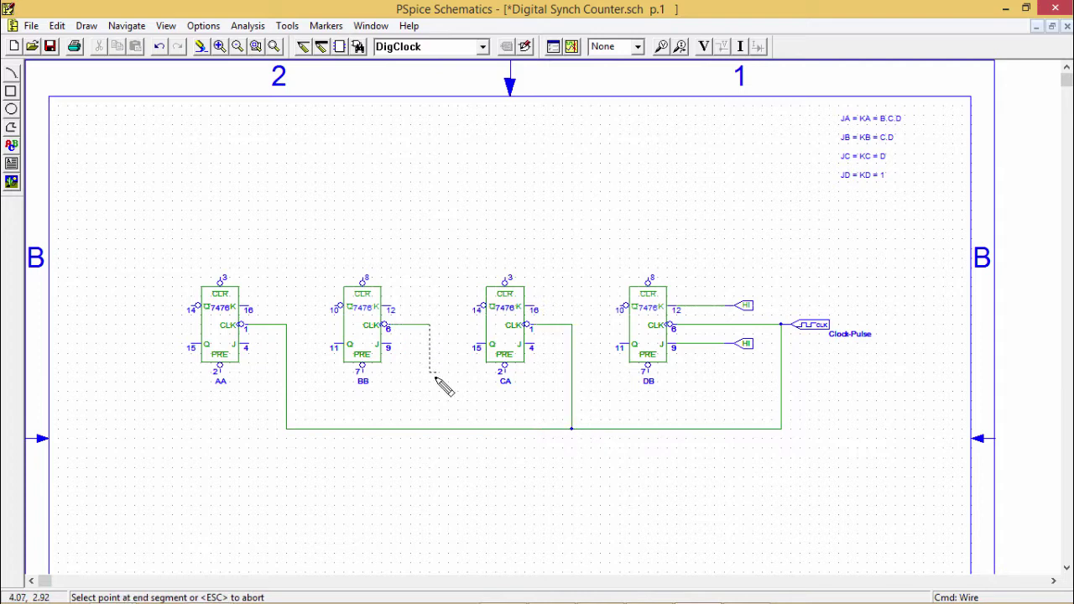
left_click(430, 428)
key("Escape")
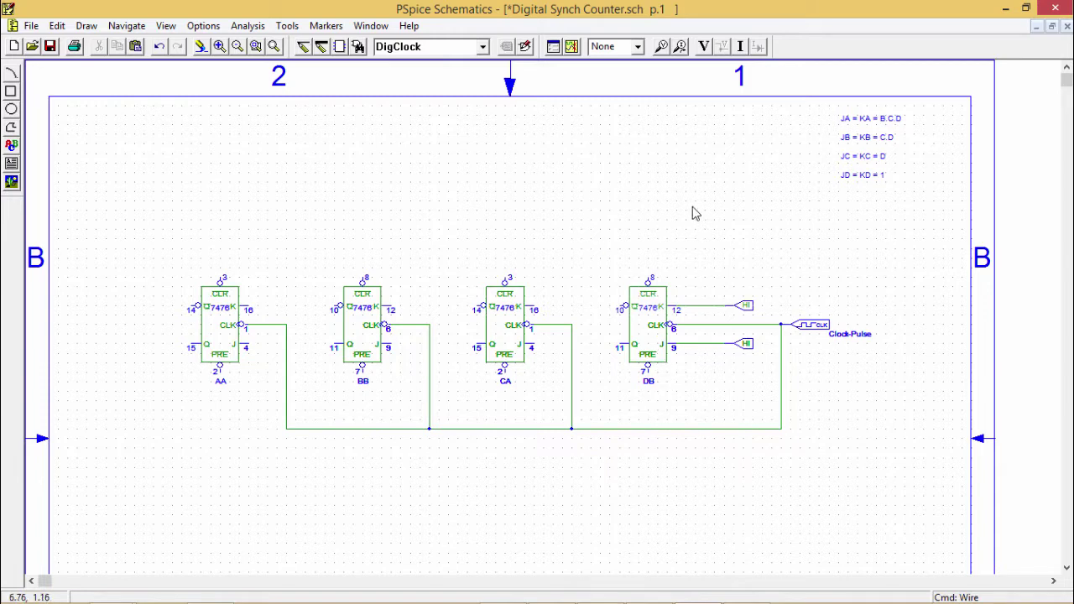
Join the CLR pins of all four flip-flops with a common wire running above them
left_click(303, 47)
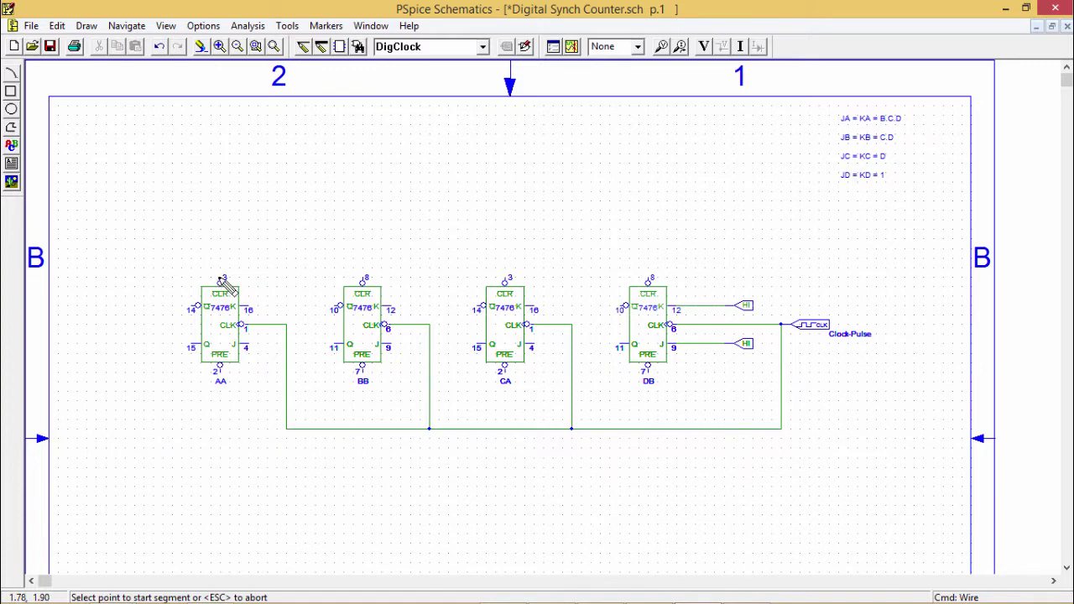
left_click(220, 279)
left_click(218, 182)
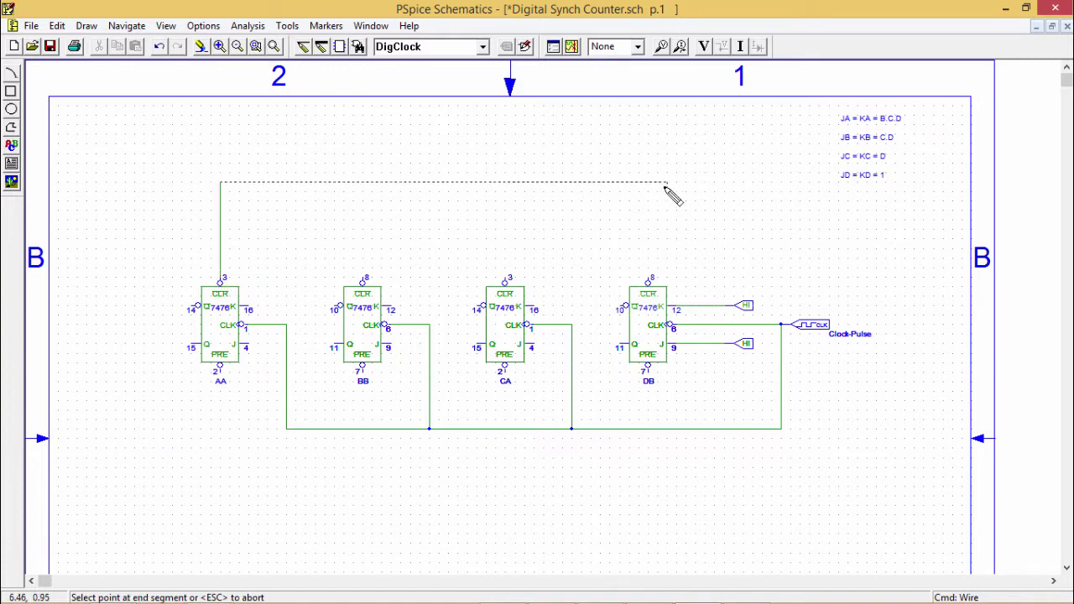
left_click(648, 279)
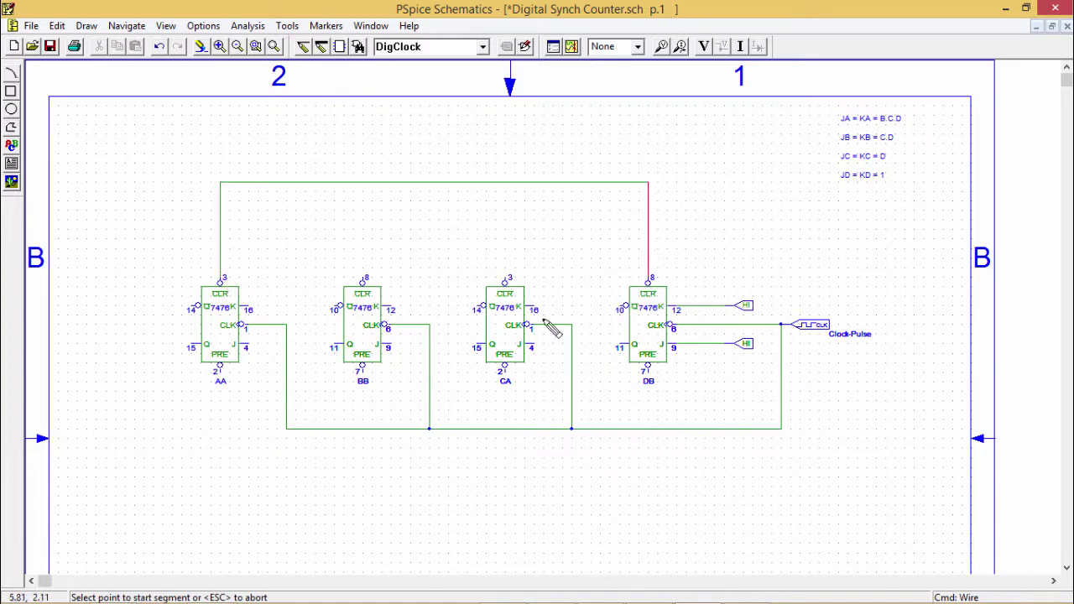
left_click(362, 280)
left_click(363, 182)
left_click(505, 279)
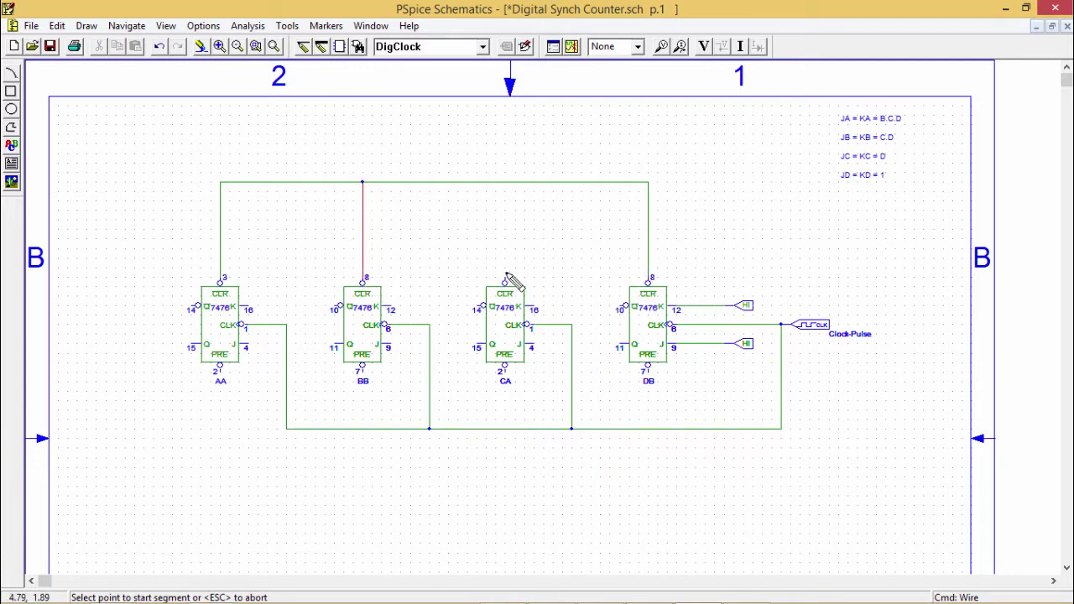
left_click(505, 183)
Join the PRE pins of all four flip-flops with a common wire running below the clock line
left_click(222, 373)
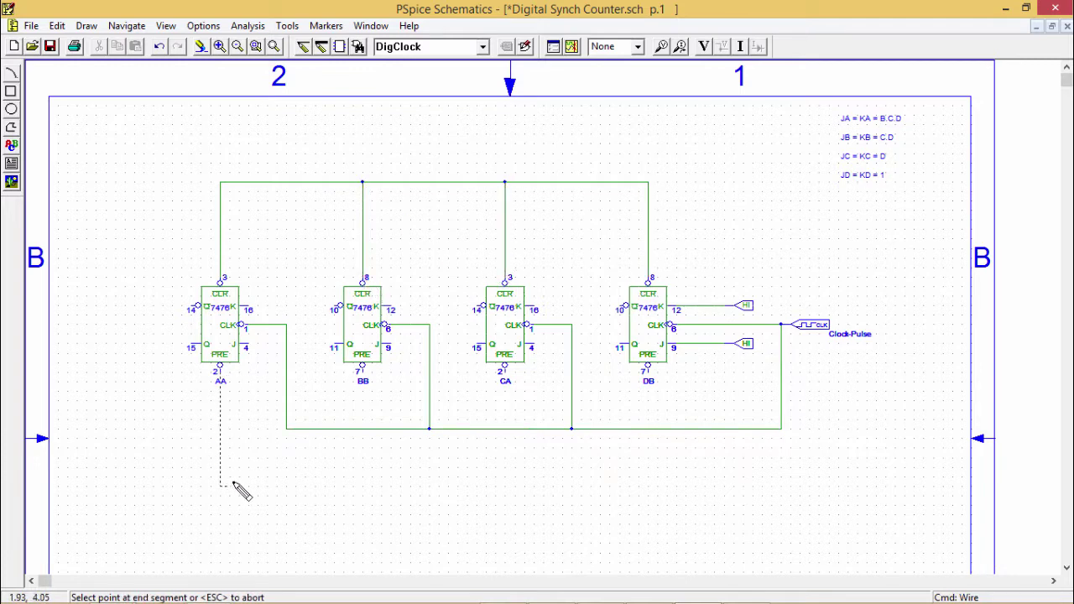
left_click(648, 486)
left_click(647, 374)
left_click(504, 373)
left_click(505, 486)
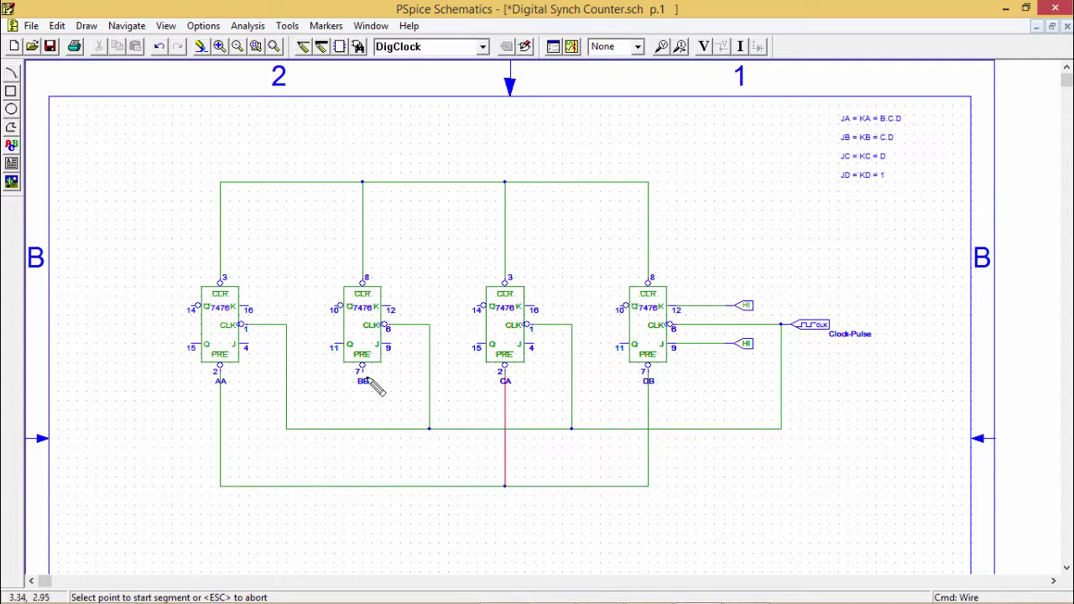
left_click(363, 373)
left_click(362, 485)
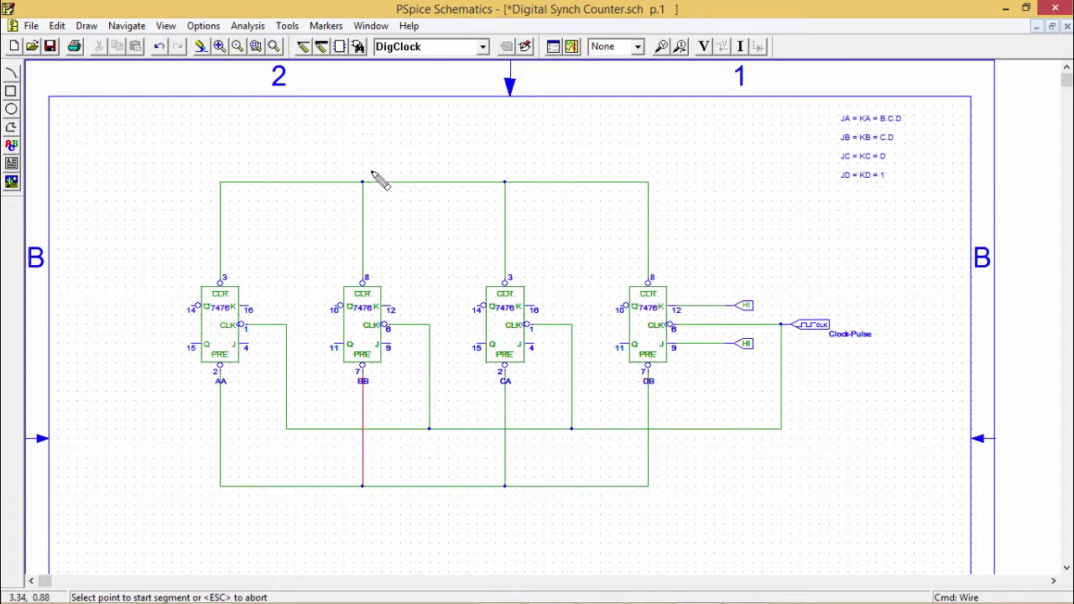
Place one HI symbol pointing down onto the common CLR wire and another pointing up onto the common PRE wire
left_click(483, 47)
left_click(407, 131)
key("ctrl+r")
key("ctrl+r")
key("ctrl+r")
left_click(421, 188)
key("ctrl+r")
key("ctrl+r")
left_click(430, 495)
key("Escape")
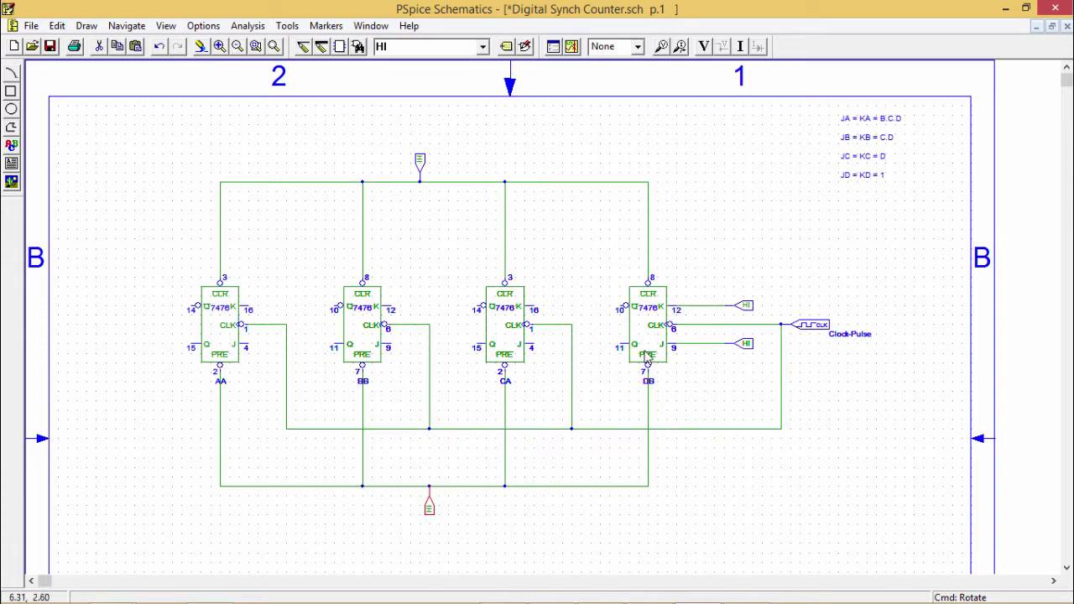
Wire the fourth flip-flop's Q output to the third flip-flop's J input and branch it to its K input
left_click(304, 47)
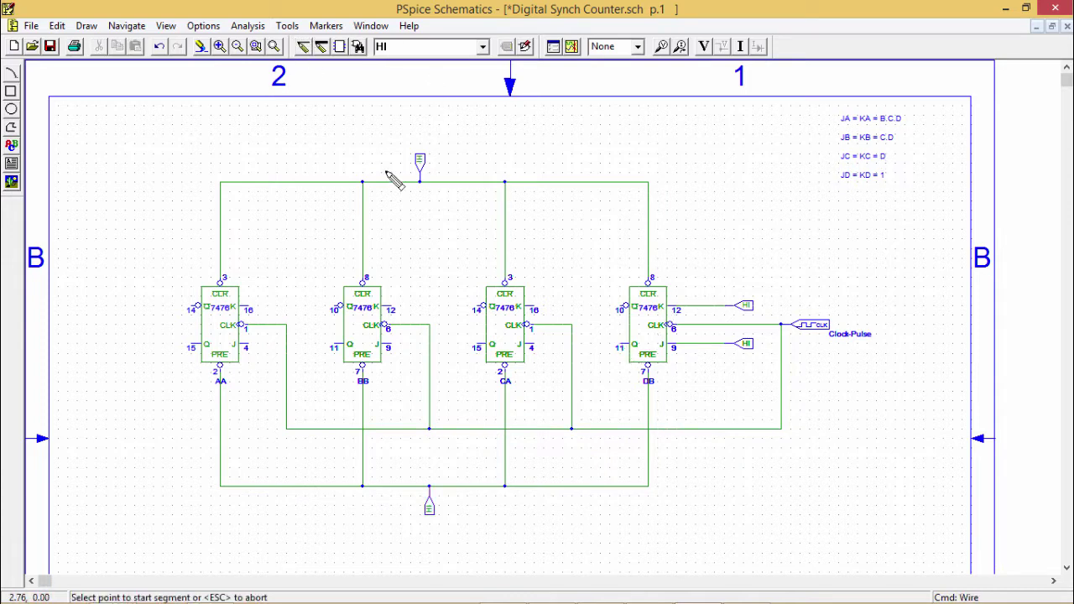
left_click(622, 344)
double_click(534, 345)
left_click(553, 344)
double_click(541, 309)
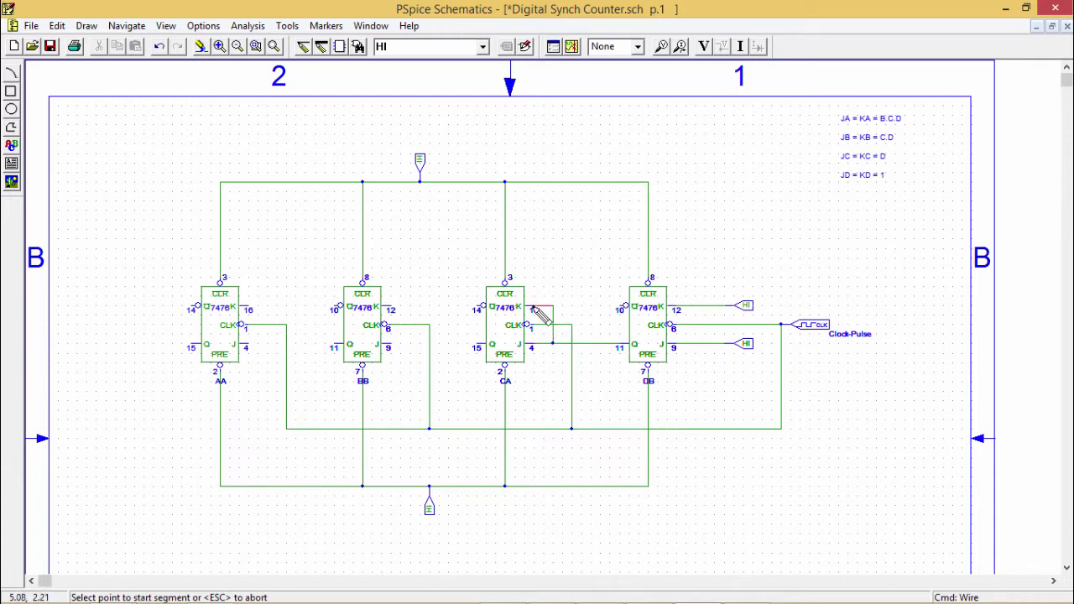
left_click(470, 239)
key("Escape")
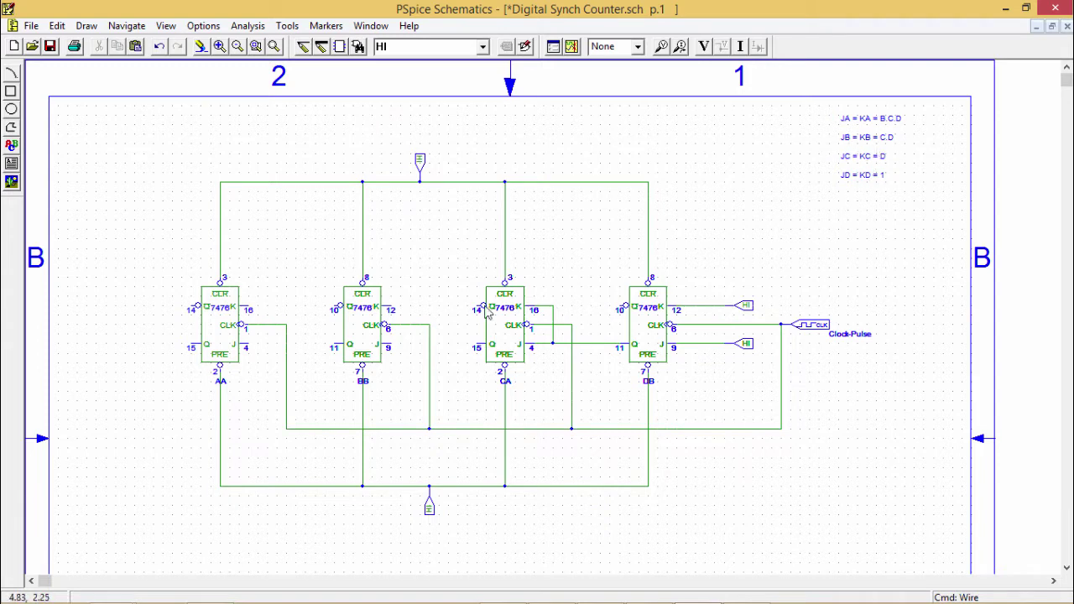
Place a 7408 AND gate, rotated 180 degrees, between the second and third flip-flops just below the CLR wire
left_click(484, 47)
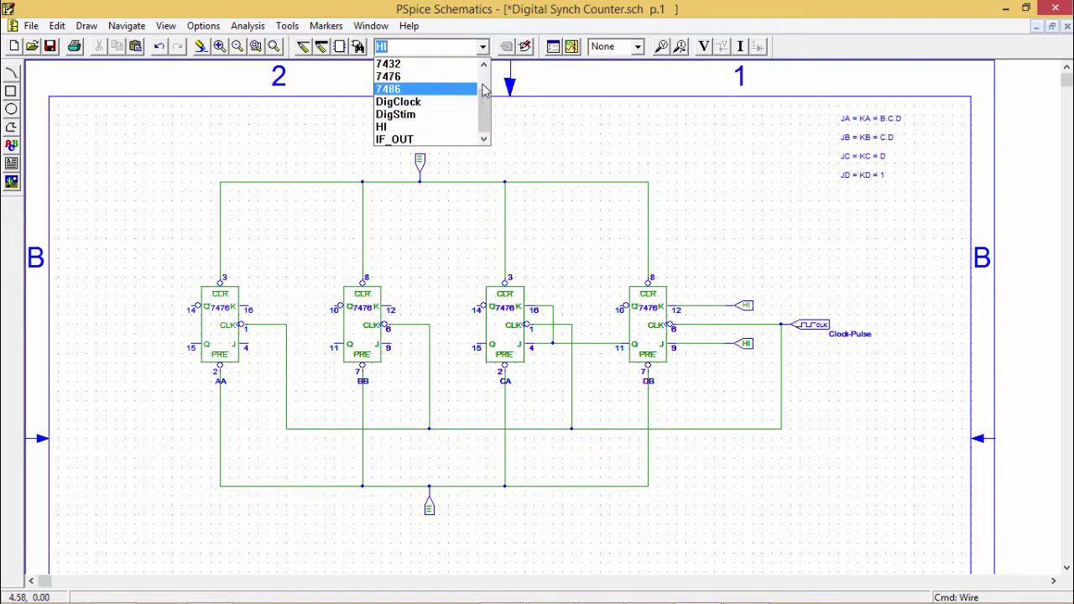
left_click_drag(483, 97, 480, 72)
left_click(427, 76)
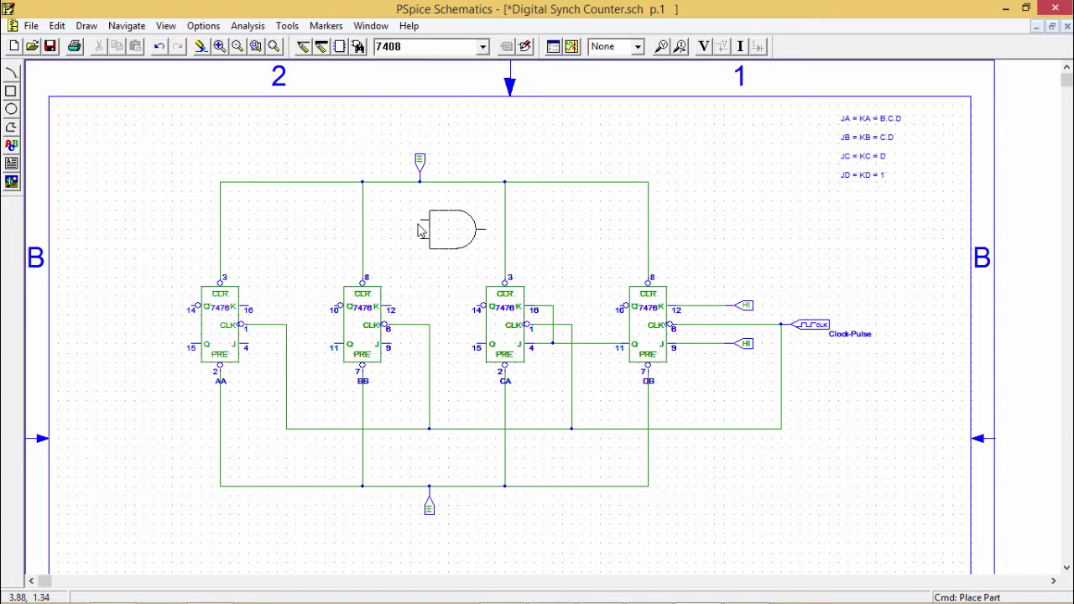
key("ctrl+r")
key("ctrl+r")
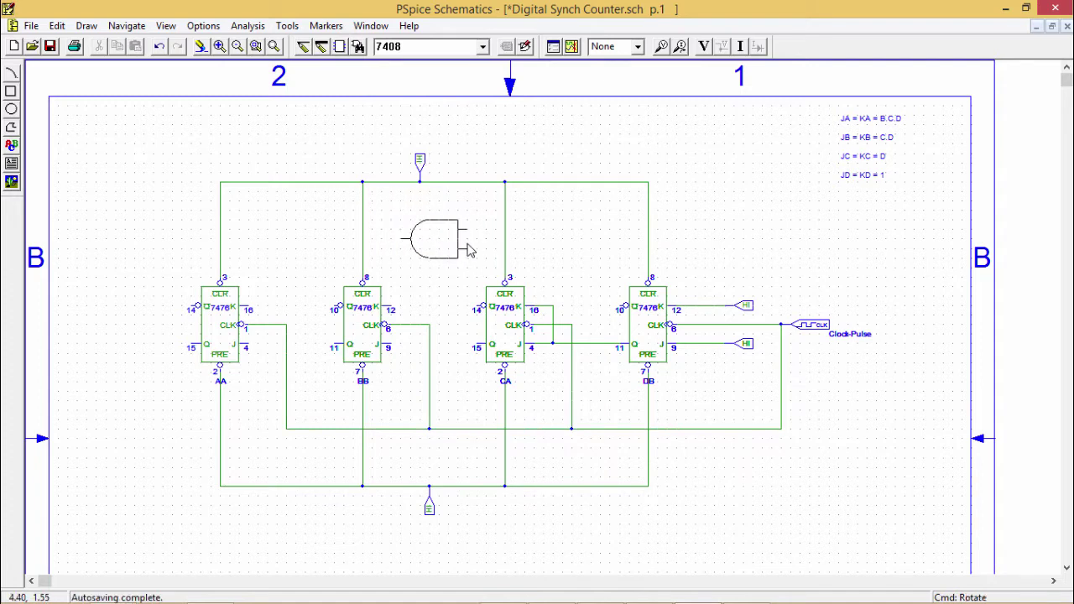
left_click(468, 249)
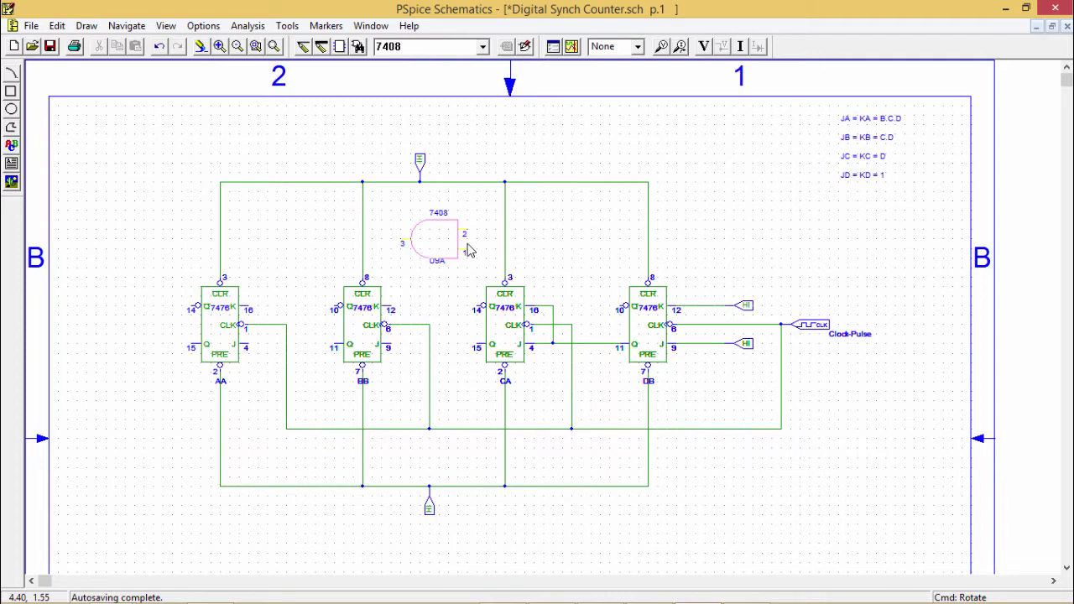
right_click(468, 249)
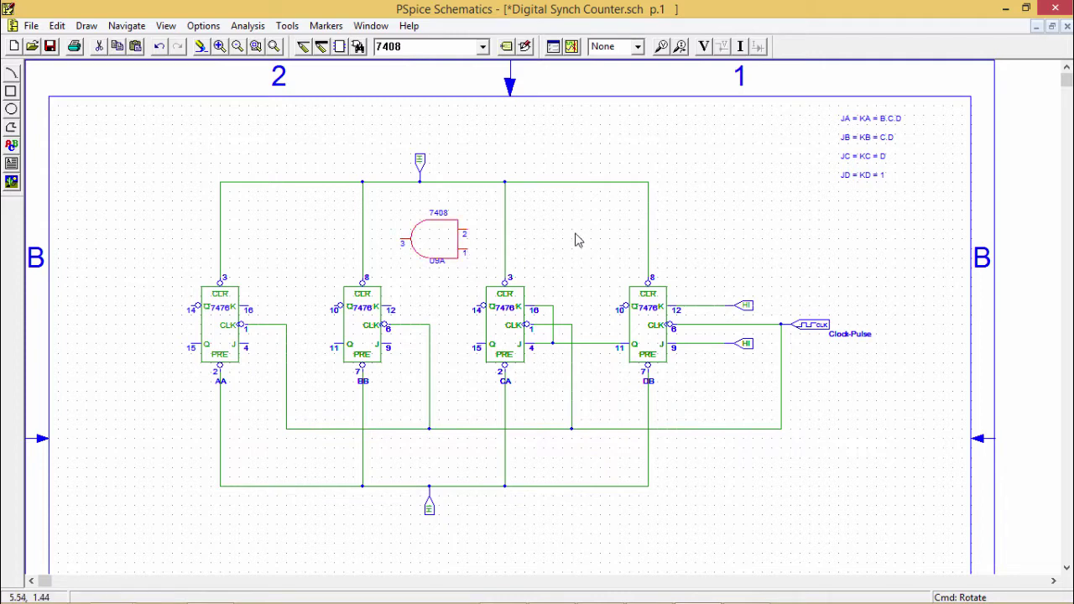
Wire the AND gate's pin 2 to the fourth flip-flop's Q line and its pin 1 to the third flip-flop's Q output
left_click(304, 48)
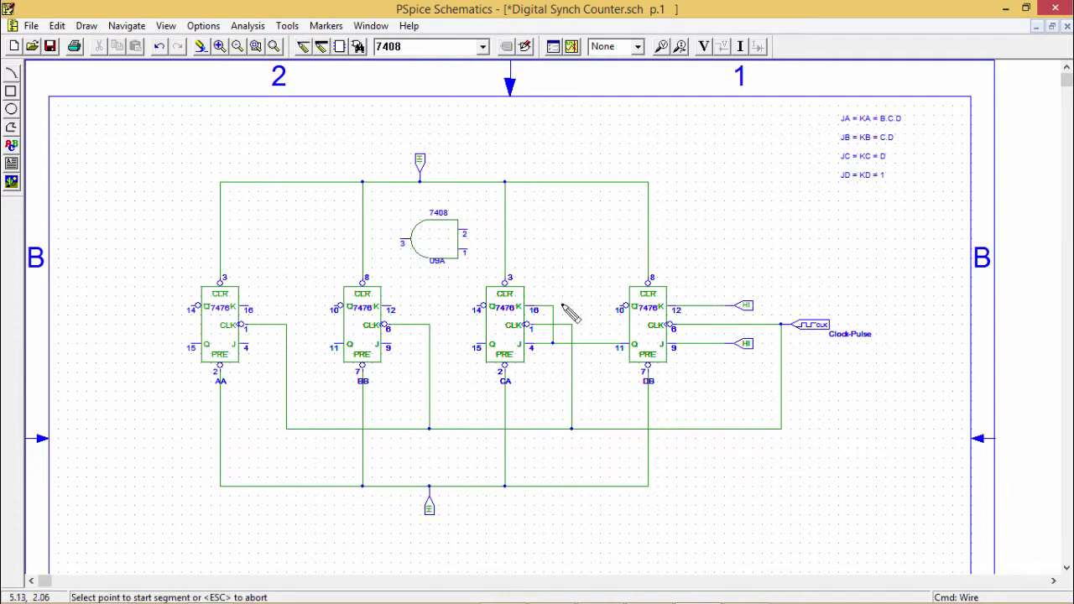
left_click(600, 344)
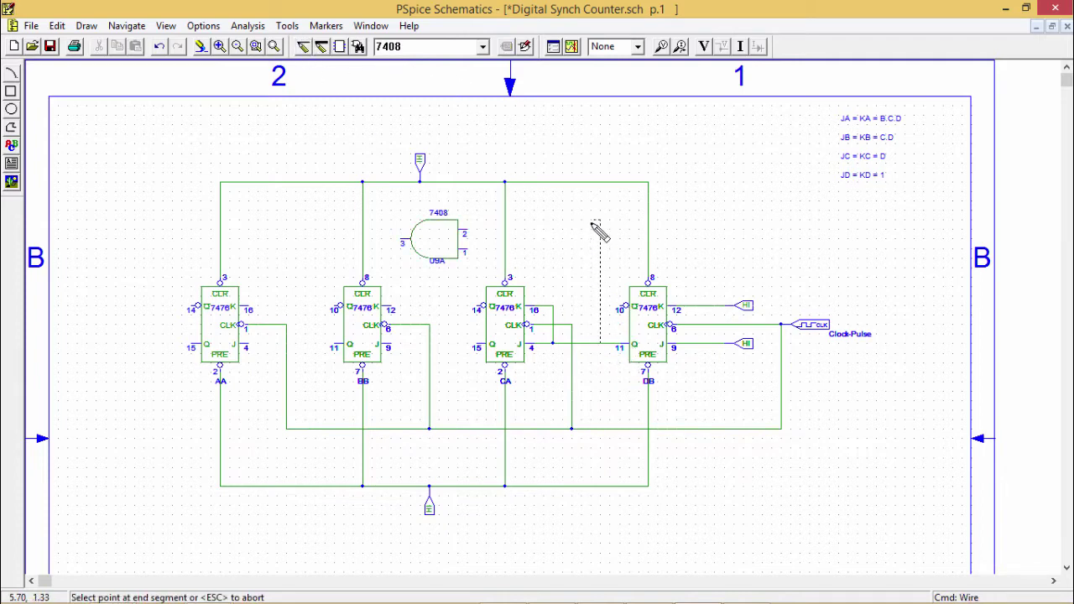
left_click(467, 232)
left_click(470, 252)
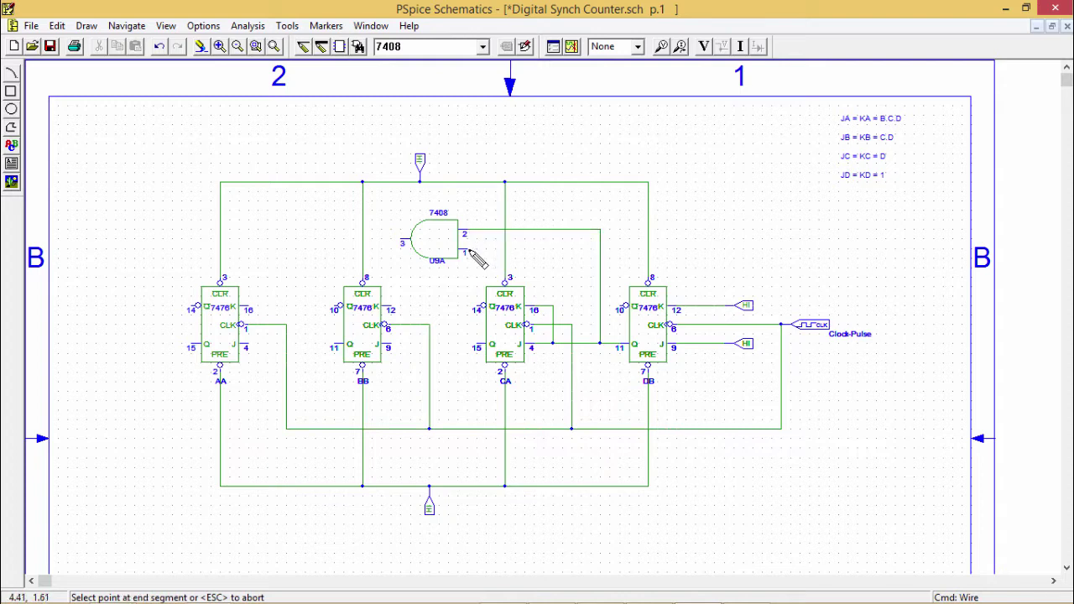
left_click(486, 276)
left_click(447, 277)
left_click(448, 344)
left_click(484, 350)
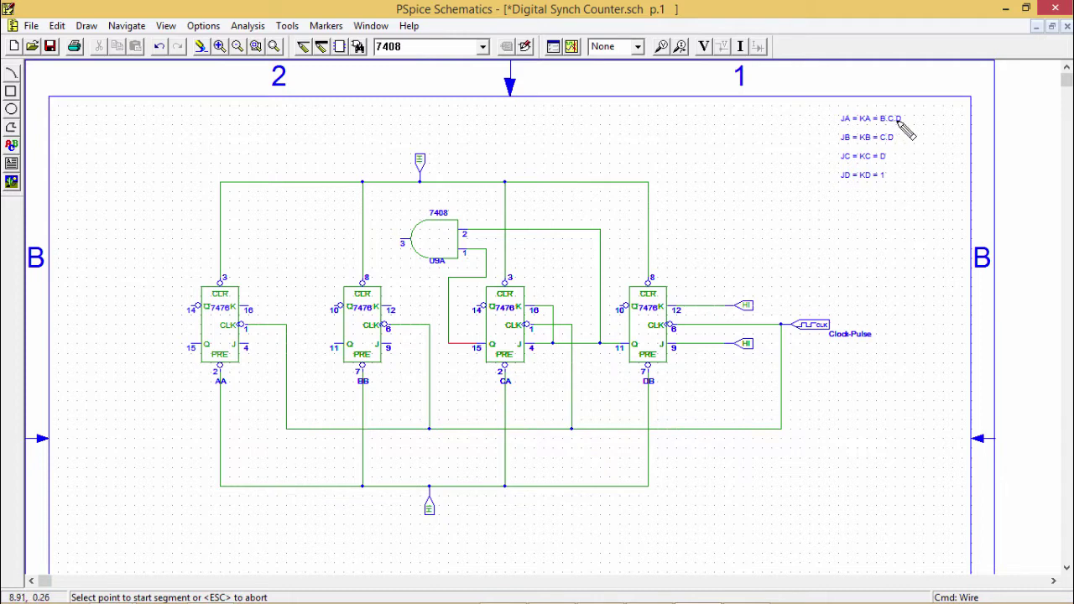
Wire the AND gate's output to the second flip-flop's J input and branch it to its K input
left_click(401, 242)
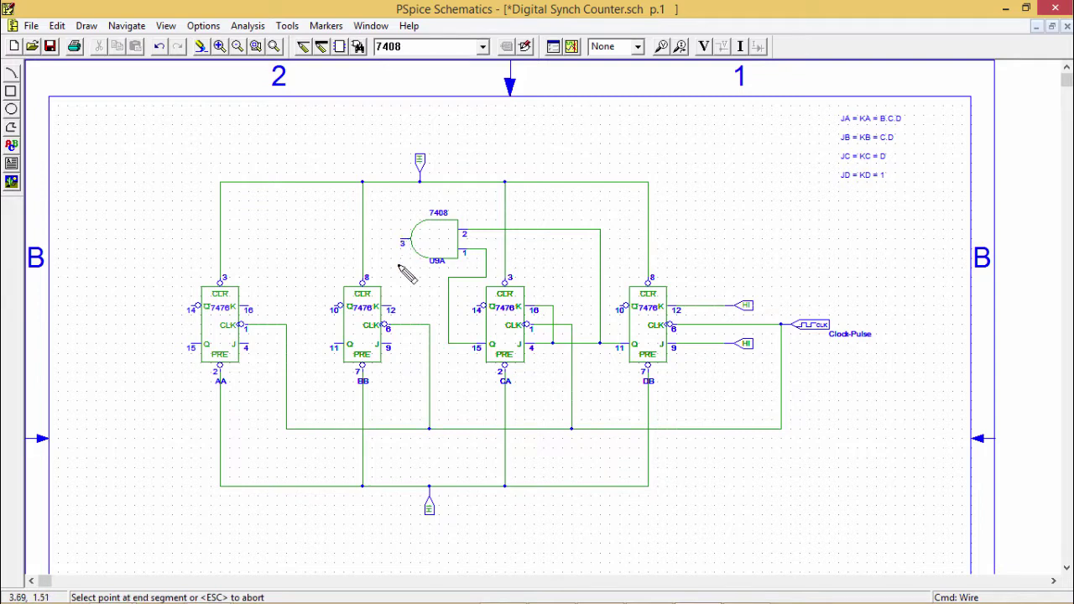
left_click(388, 344)
left_click(391, 307)
left_click(401, 307)
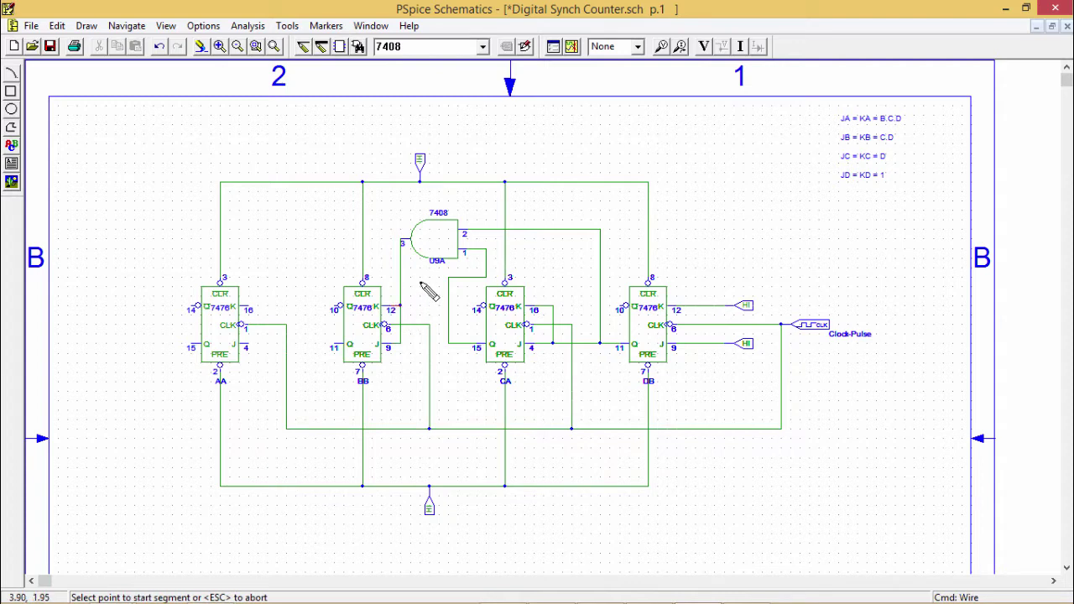
Place a second 7408 AND gate, rotated 180 degrees, between the first and second flip-flops just below the CLR wire
left_click(482, 47)
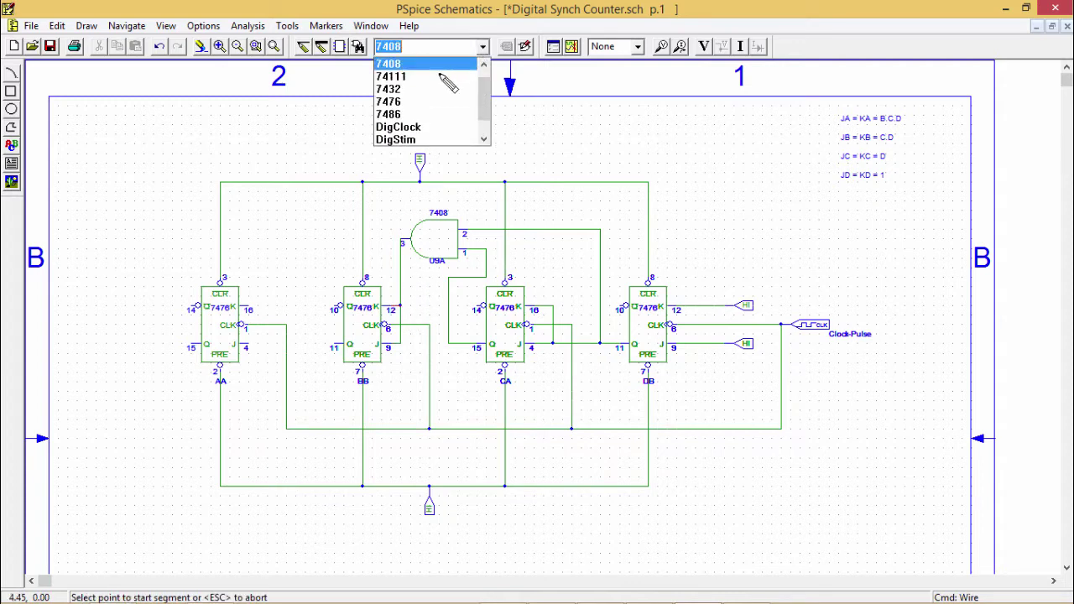
left_click(441, 60)
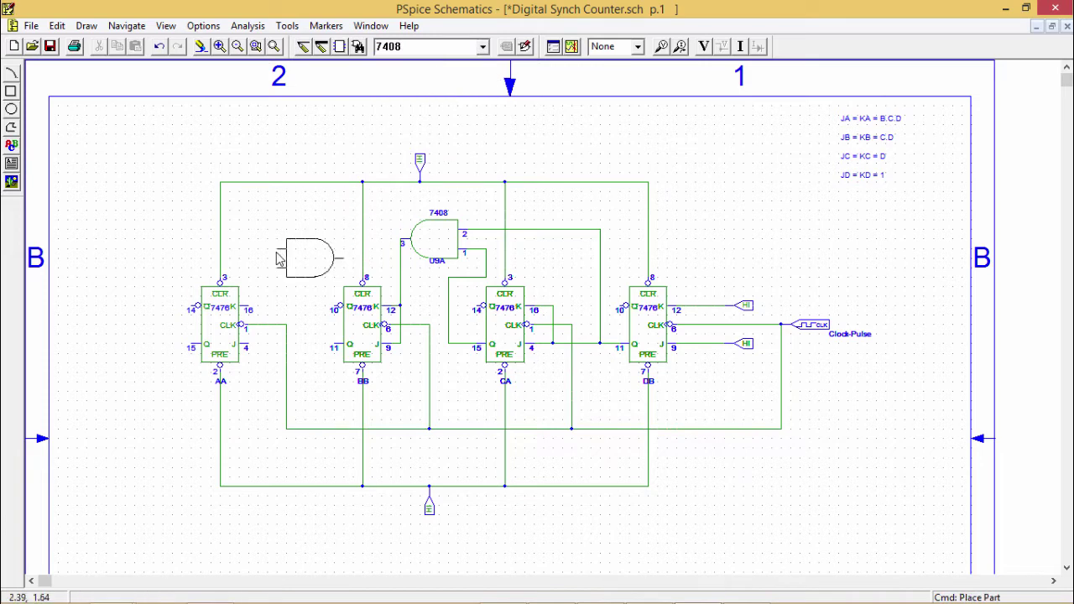
key("ctrl+r")
key("ctrl+r")
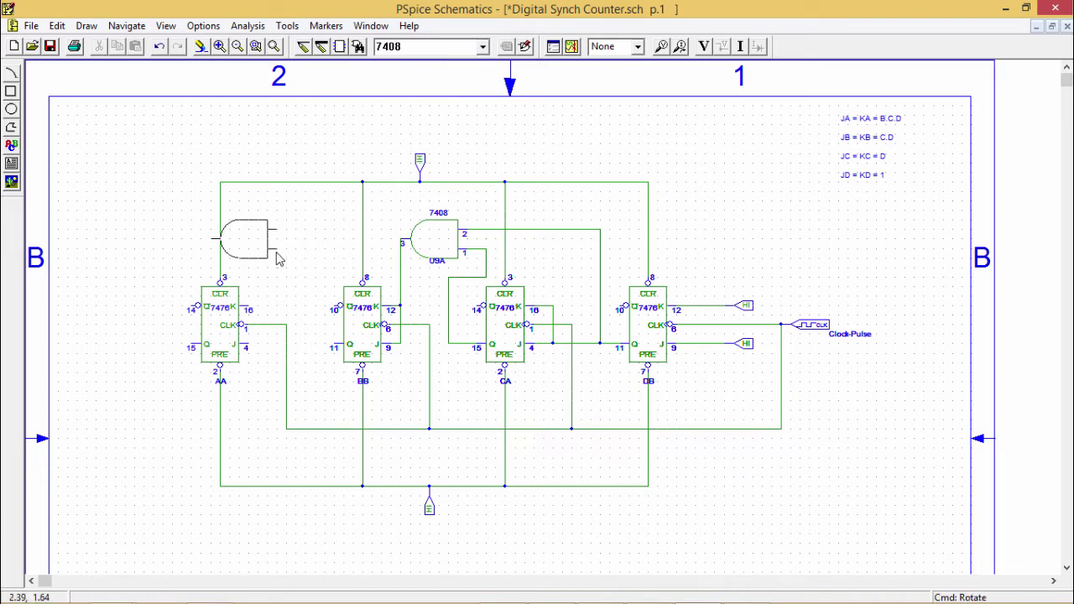
left_click(325, 264)
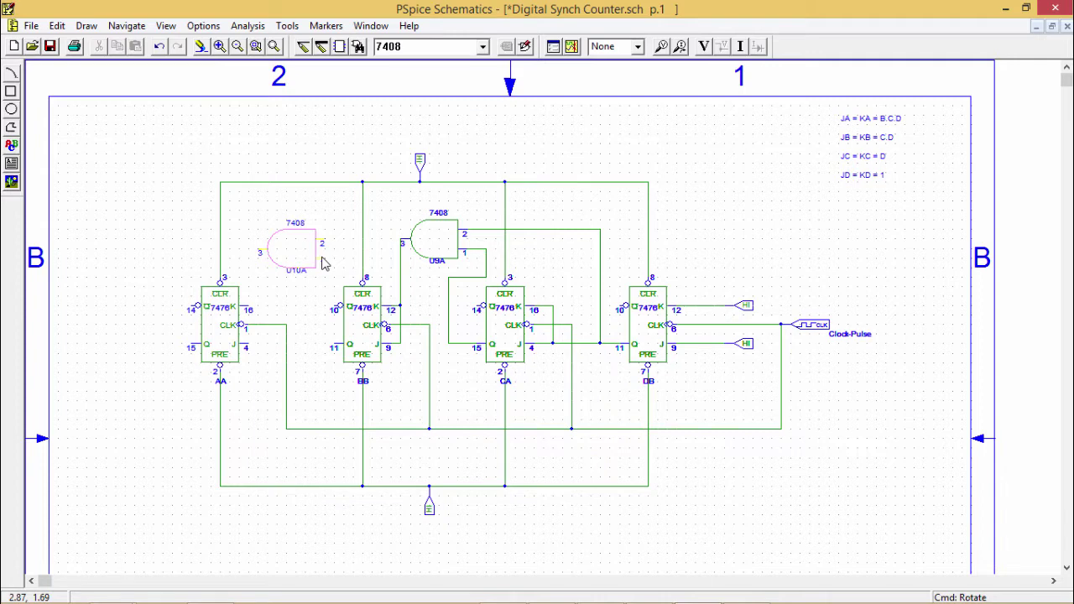
Wire the second AND gate's pin 2 to the first gate's output and its pin 1 to the second flip-flop's Q output
left_click(303, 47)
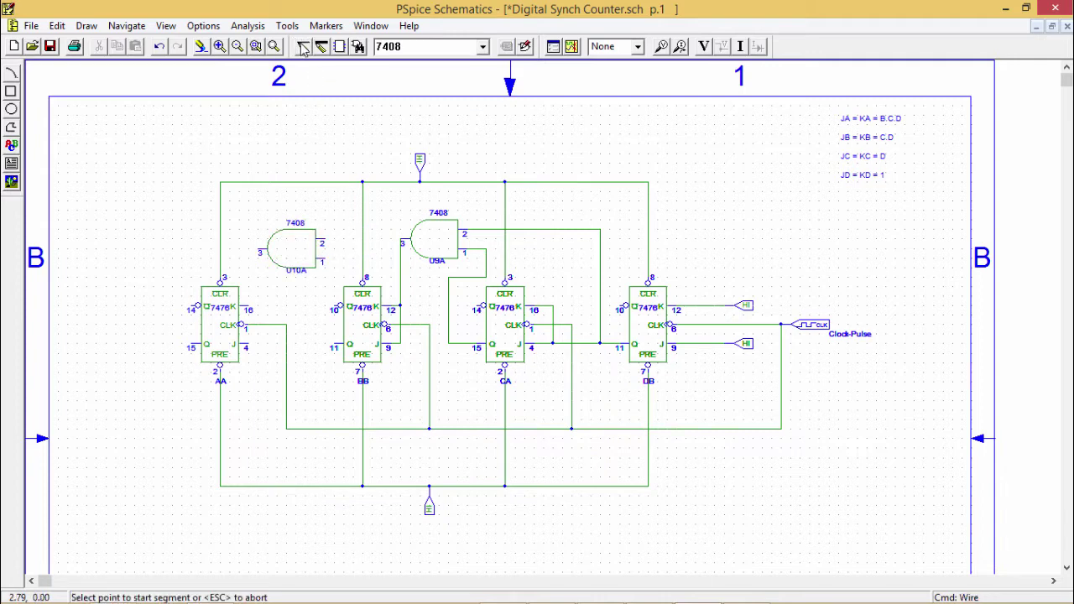
left_click(401, 240)
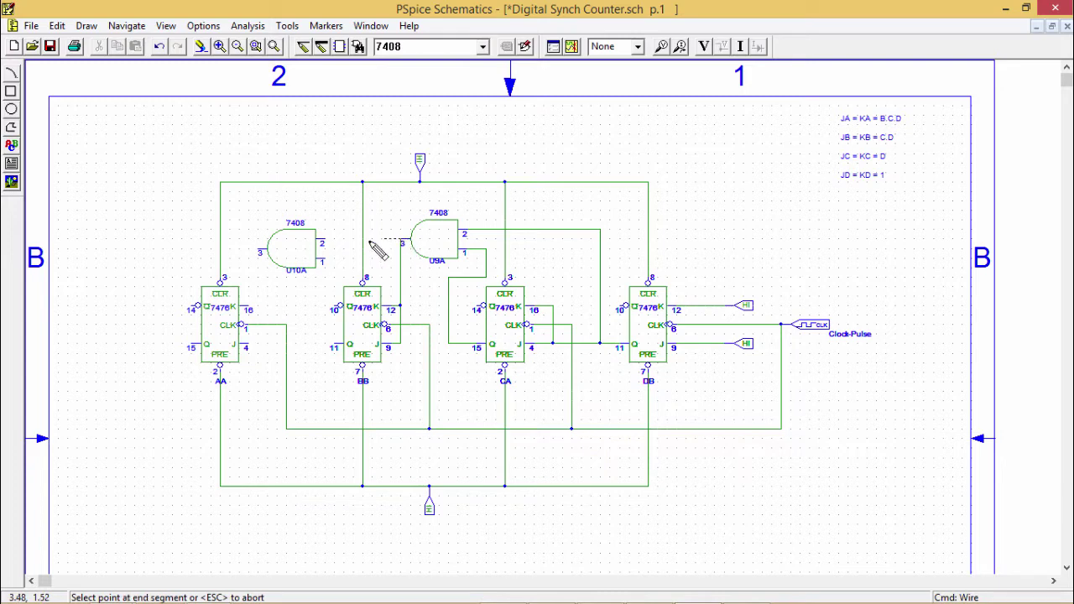
left_click(320, 241)
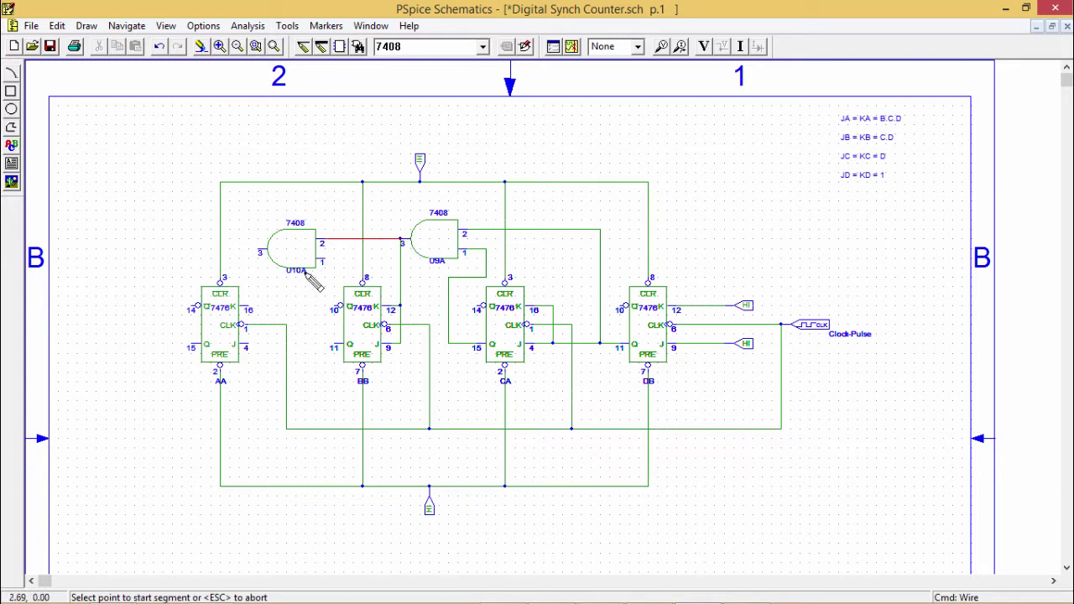
left_click(331, 346)
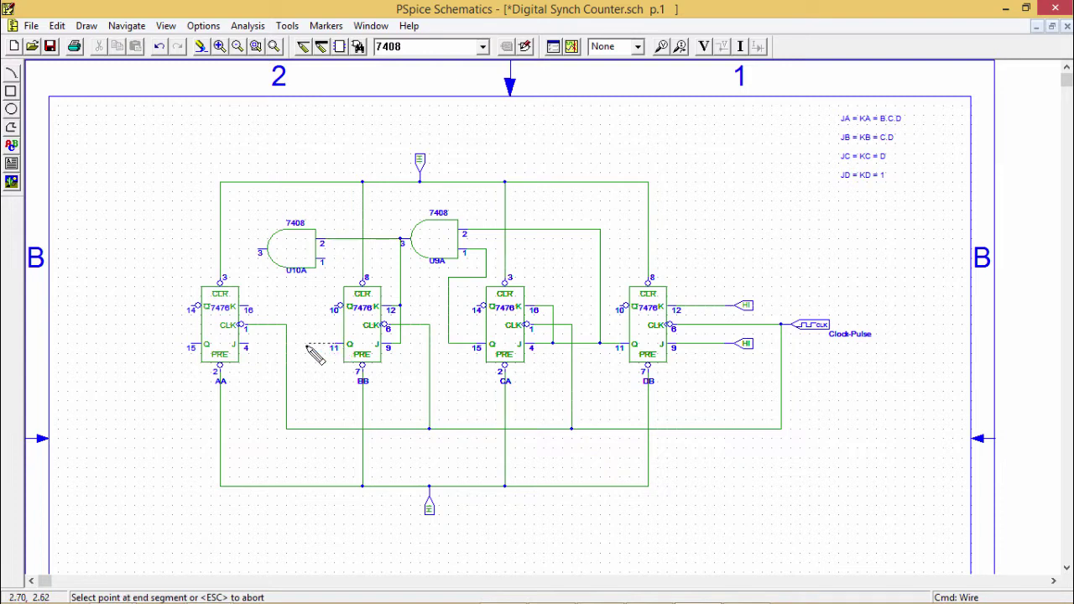
left_click(305, 278)
left_click(328, 261)
key("Escape")
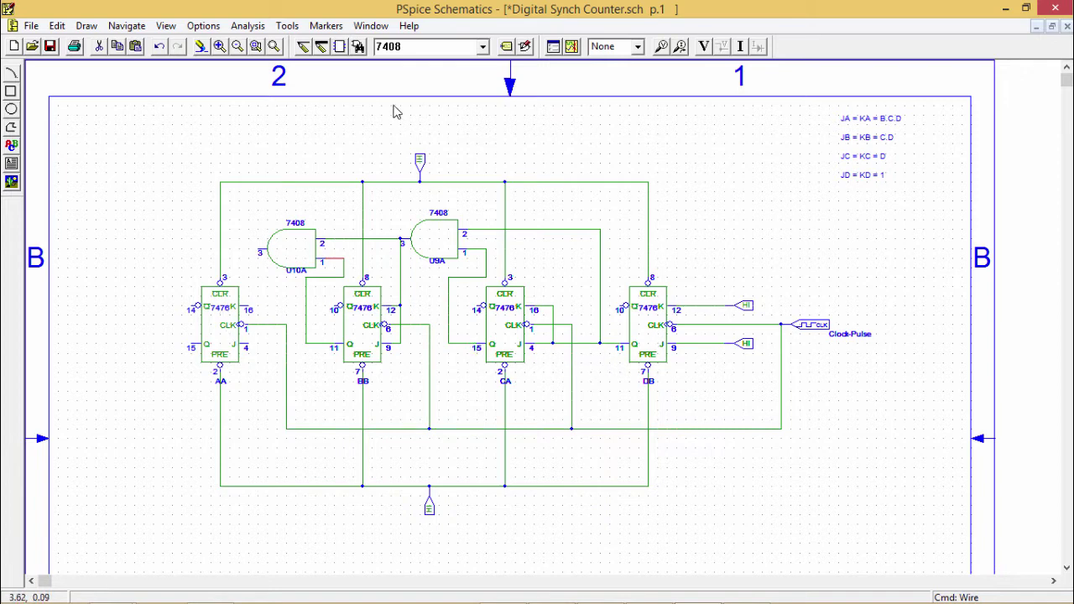
Wire the second AND gate's output to the first flip-flop's J input and branch it to its K input
left_click(303, 47)
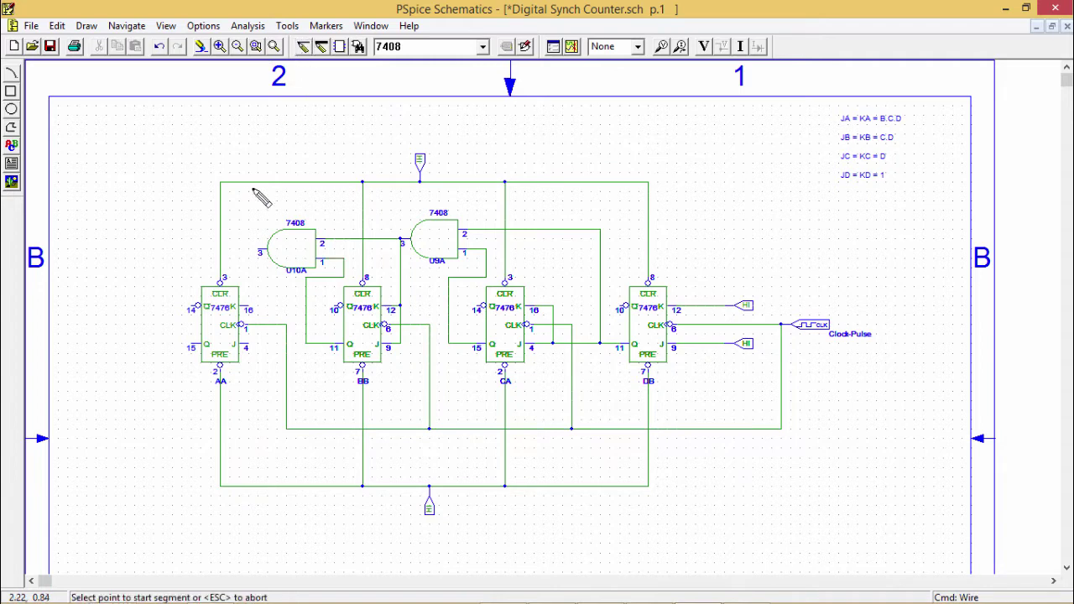
left_click(259, 250)
left_click(249, 346)
left_click(247, 308)
left_click(257, 307)
key("Escape")
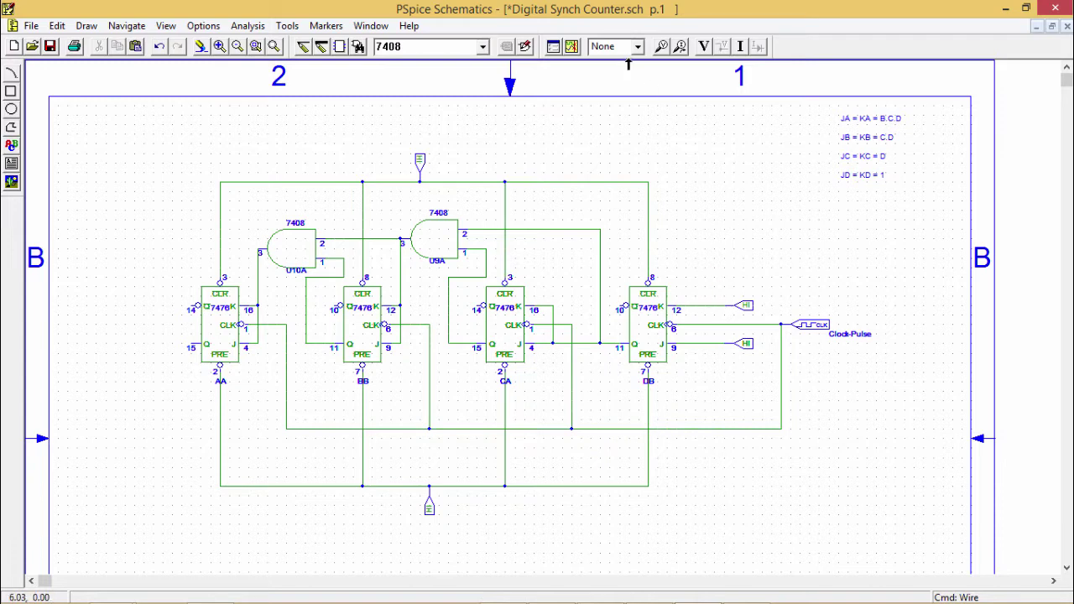
Set the flip-flop initialization to All 0 in the digital simulation setup
left_click(554, 48)
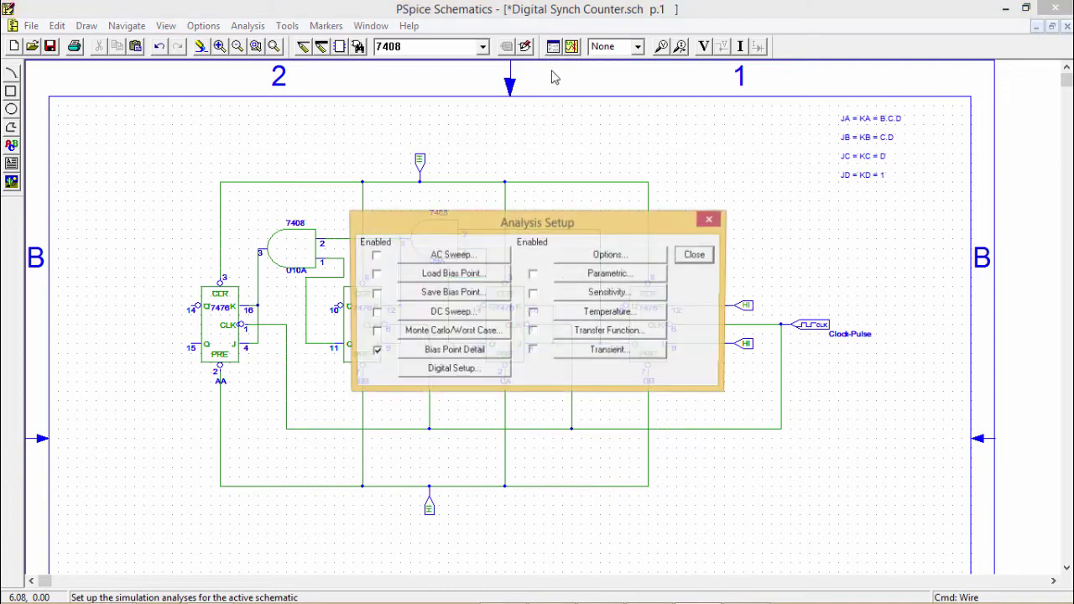
left_click(451, 371)
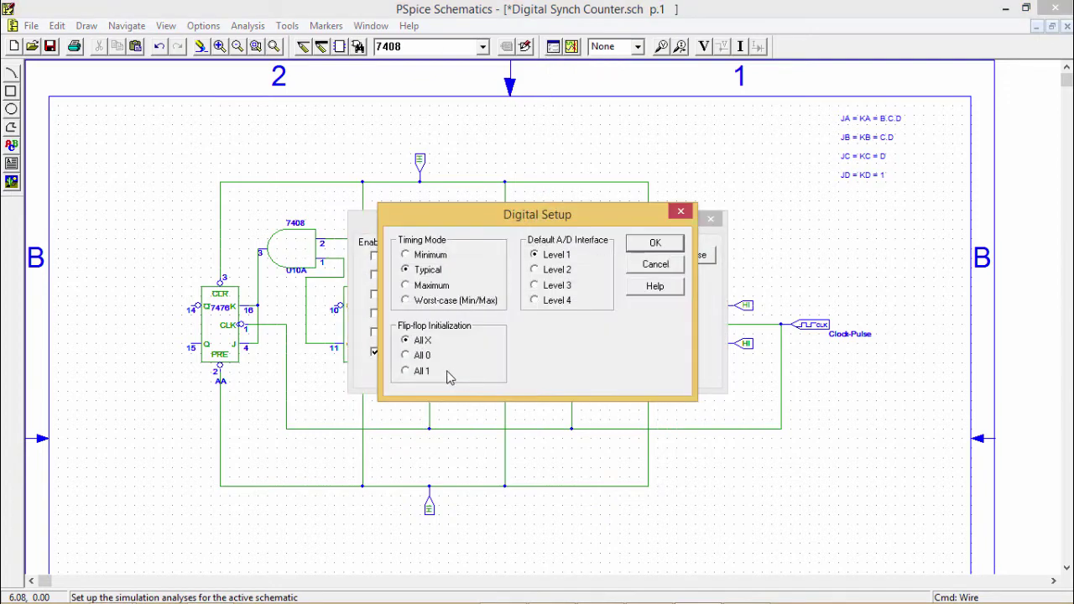
left_click(408, 356)
left_click(655, 245)
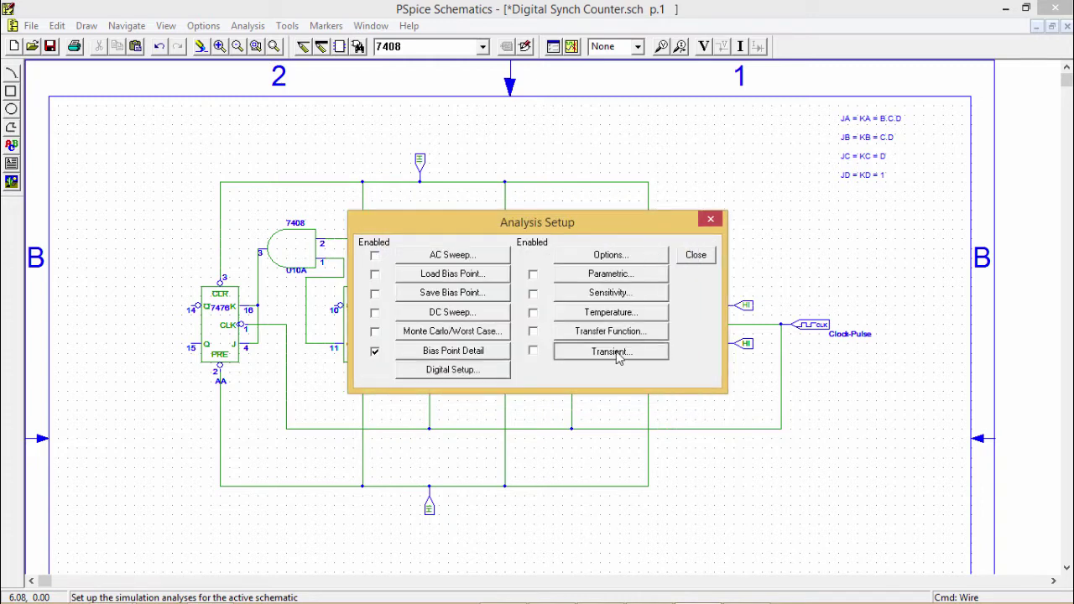
Enable transient analysis with a final time of 8ms and close the analysis setup
left_click(618, 355)
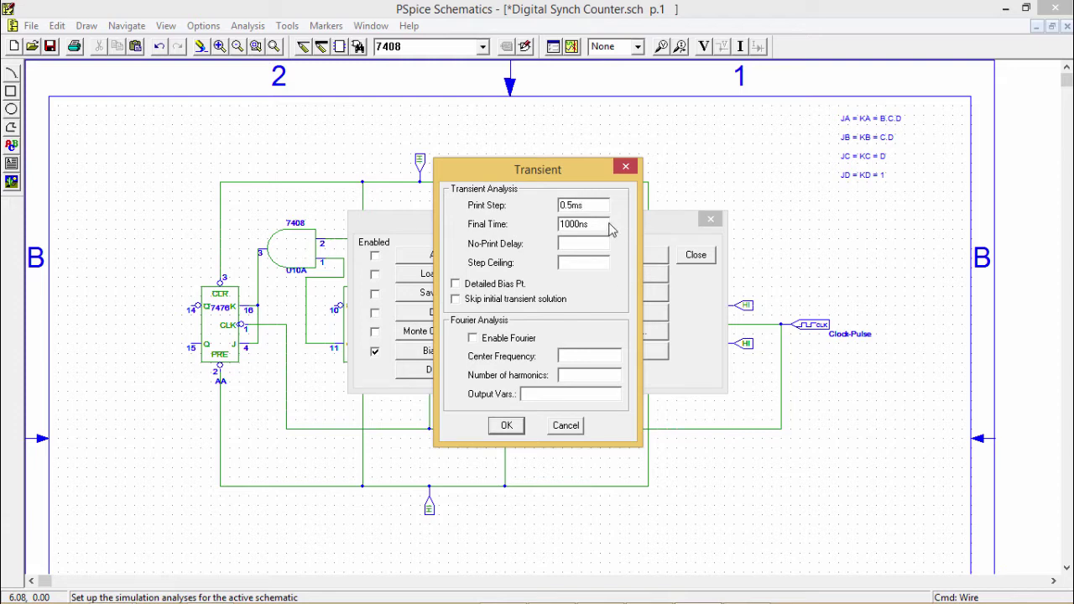
left_click_drag(599, 225, 564, 226)
type("8ms")
left_click(507, 426)
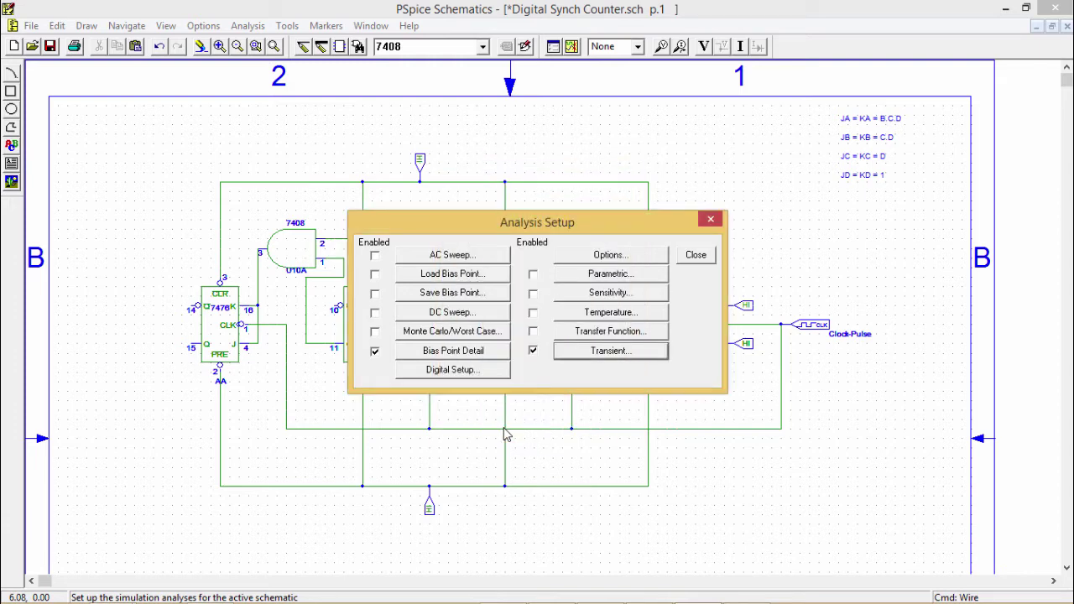
left_click(694, 256)
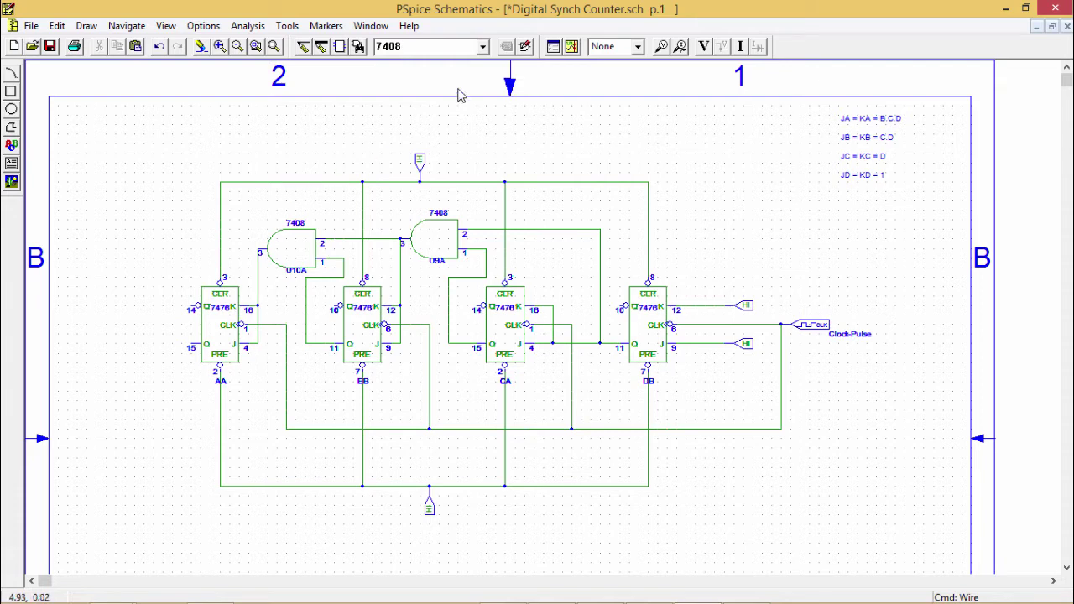
Draw a short open-ended wire outward from the first flip-flop's Q output, pin 15
left_click(303, 46)
left_click(198, 307)
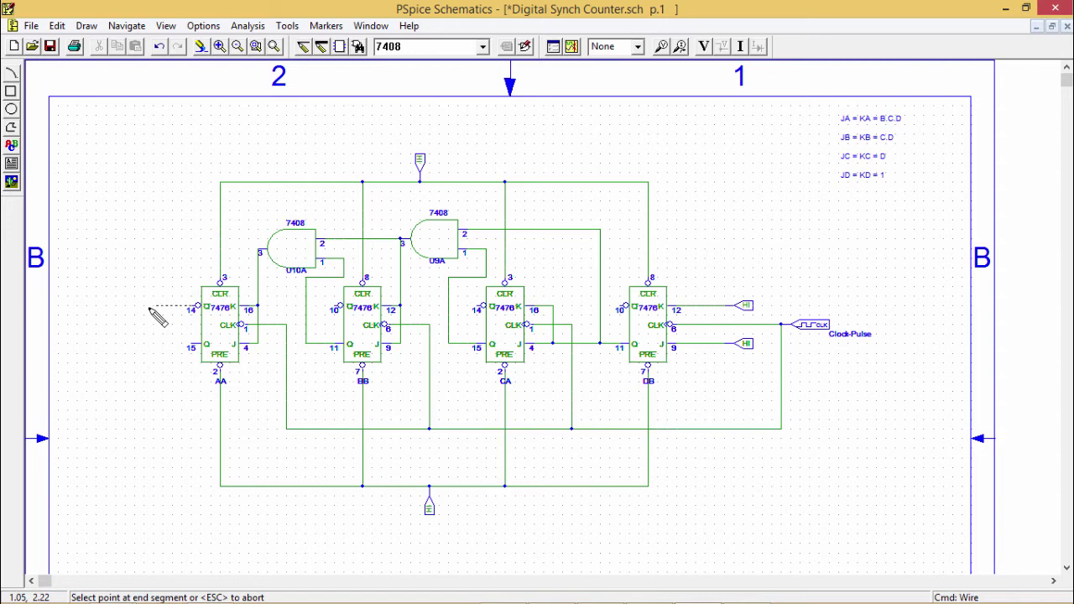
key("Escape")
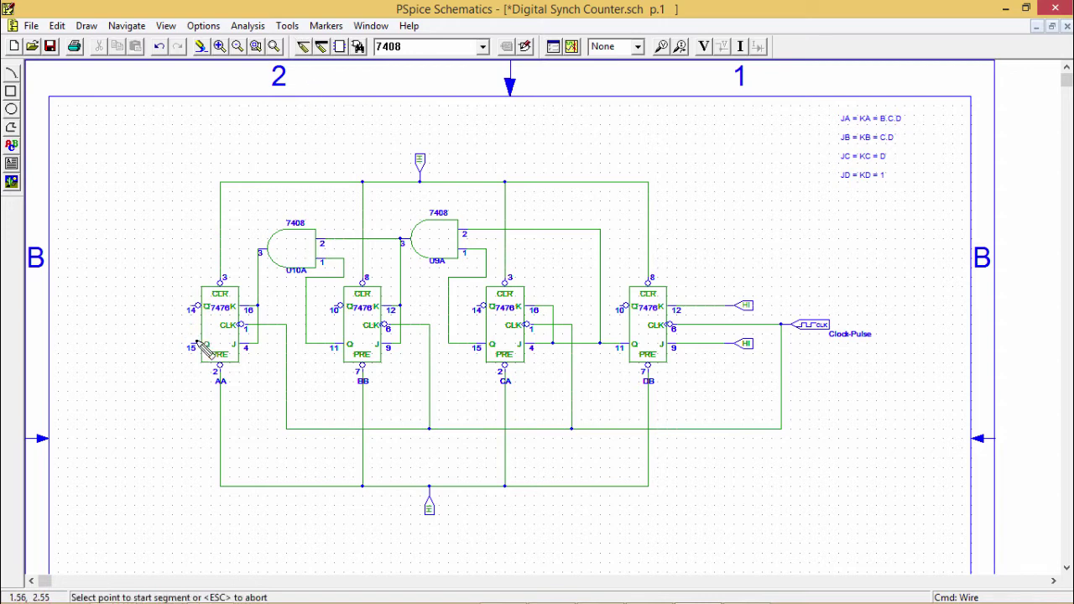
left_click(198, 343)
double_click(134, 343)
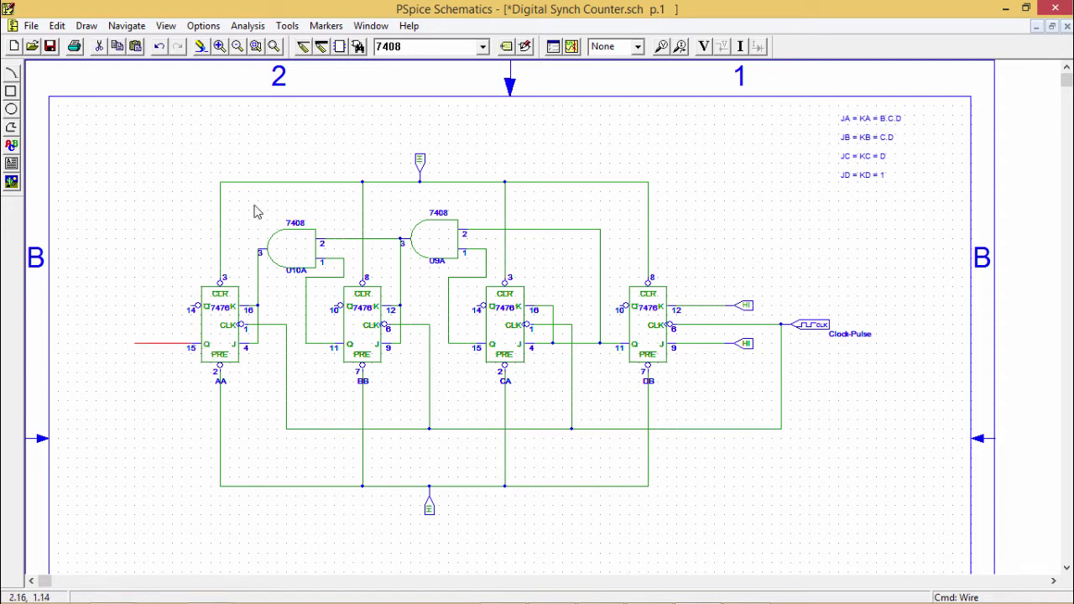
Place voltage/level markers on the clock source wire and on the Q output wire of each of the four flip-flops
left_click(661, 47)
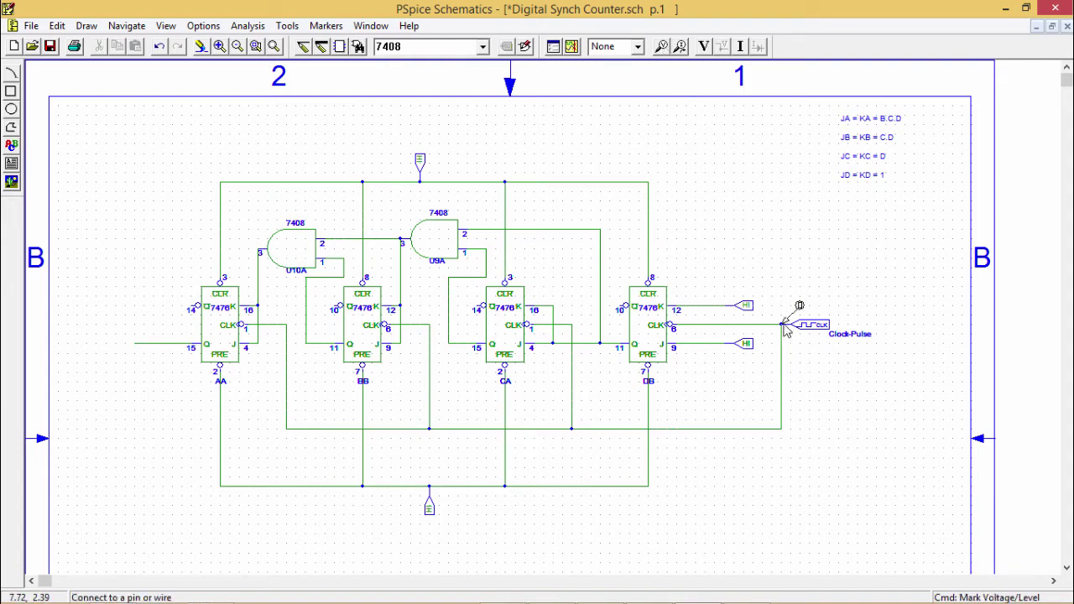
left_click(785, 328)
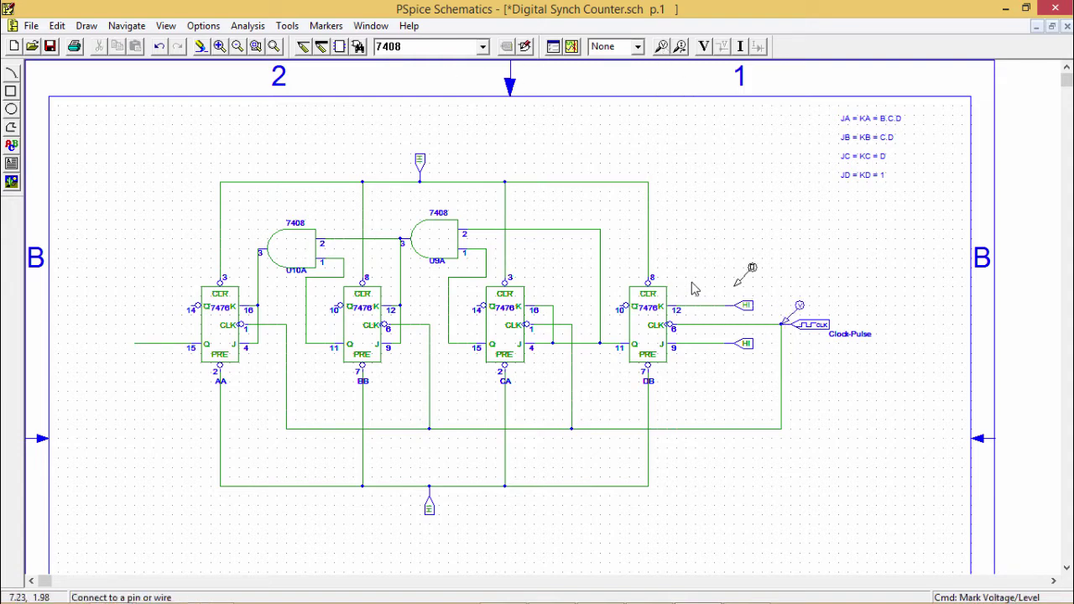
left_click(582, 342)
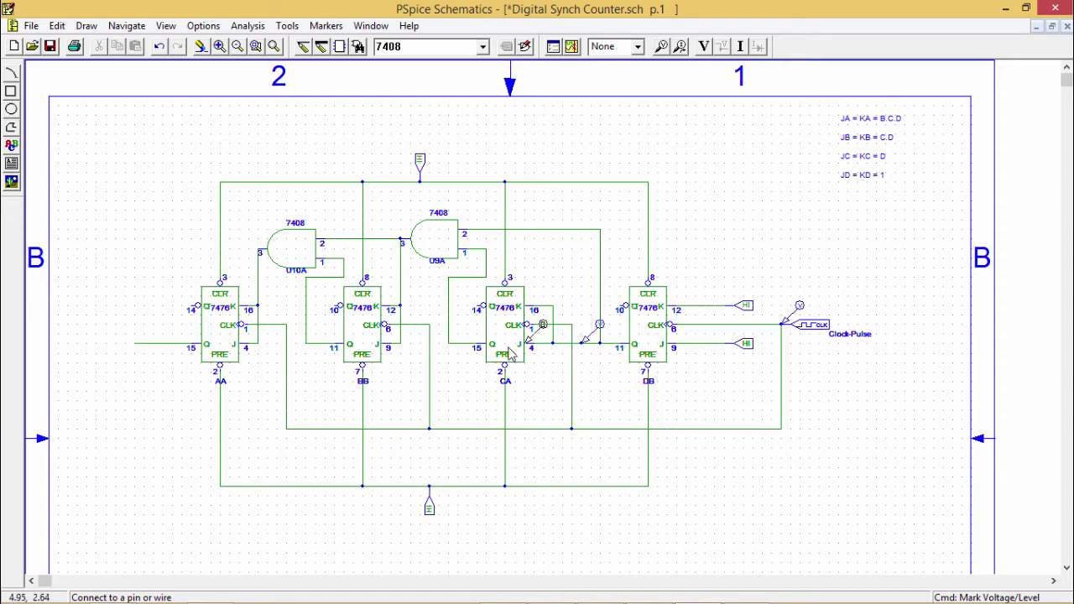
left_click(457, 343)
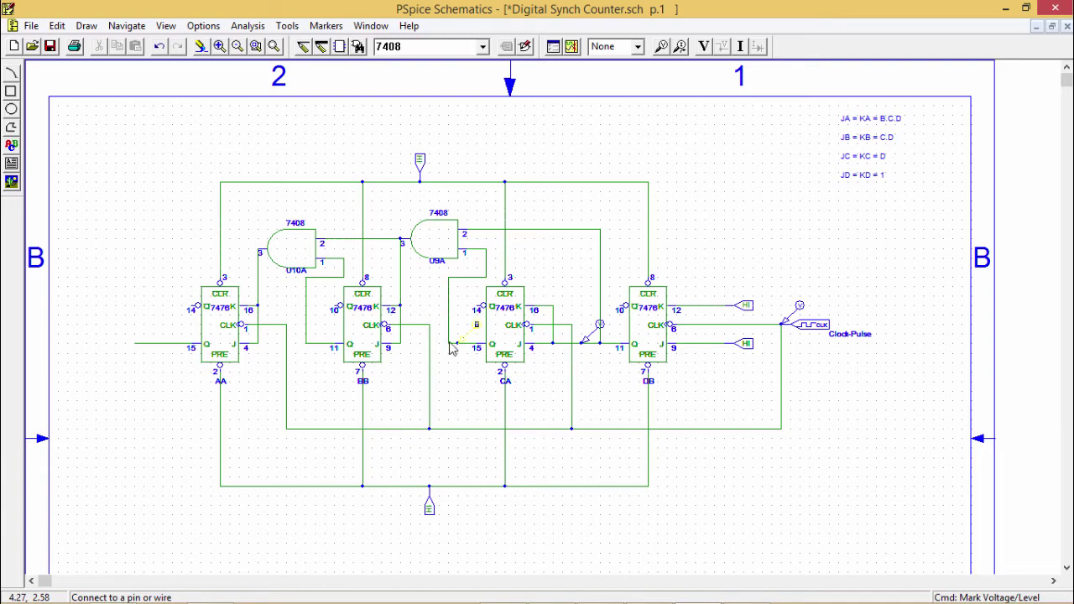
left_click(317, 344)
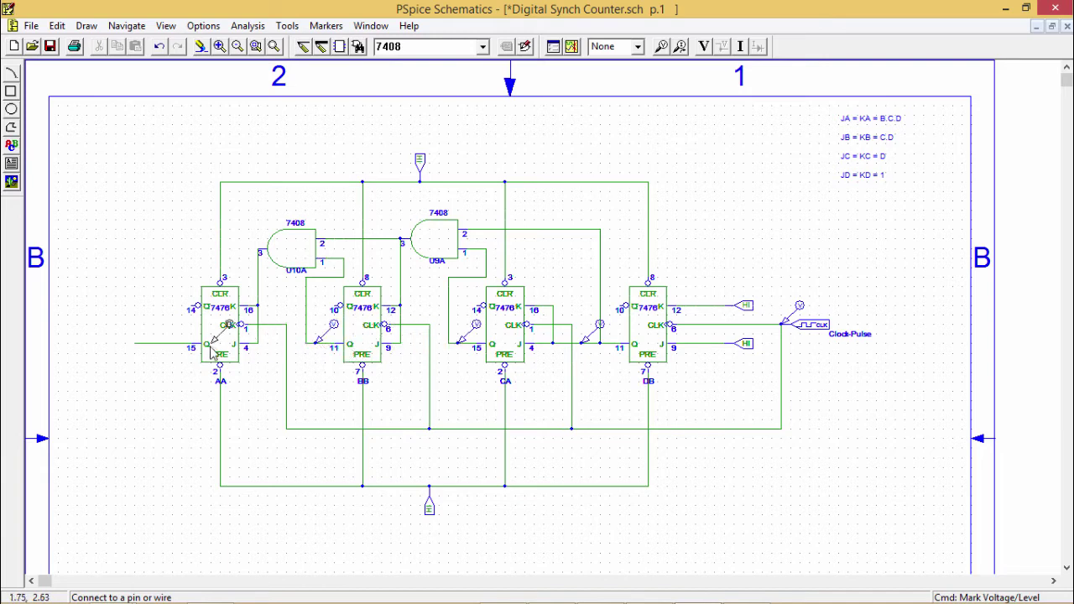
left_click(163, 342)
right_click(145, 258)
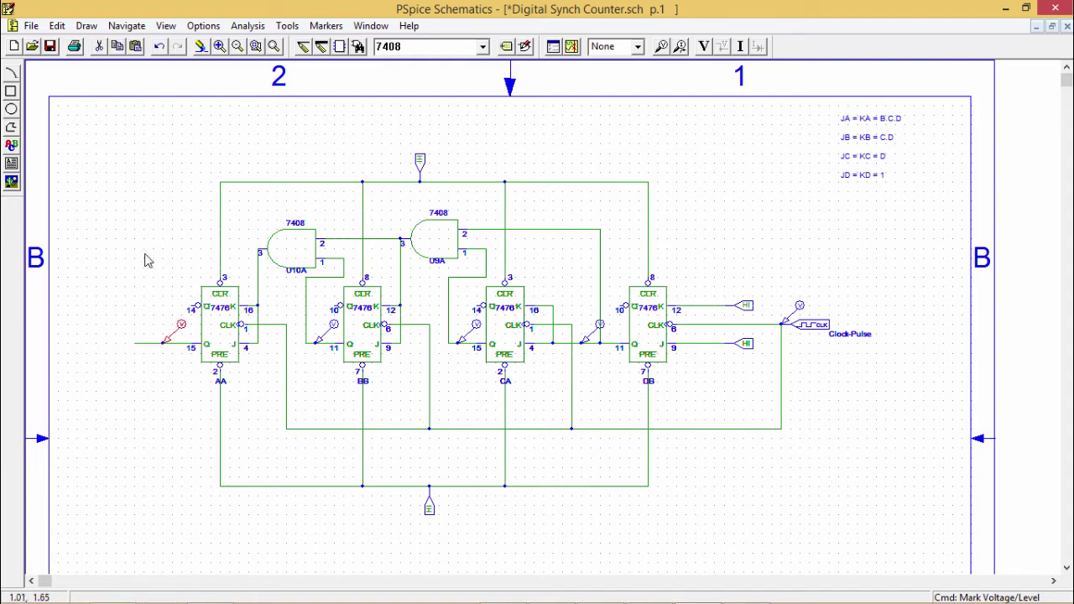
Check the clock source's on-time and off-time attributes, and run the simulation
double_click(819, 327)
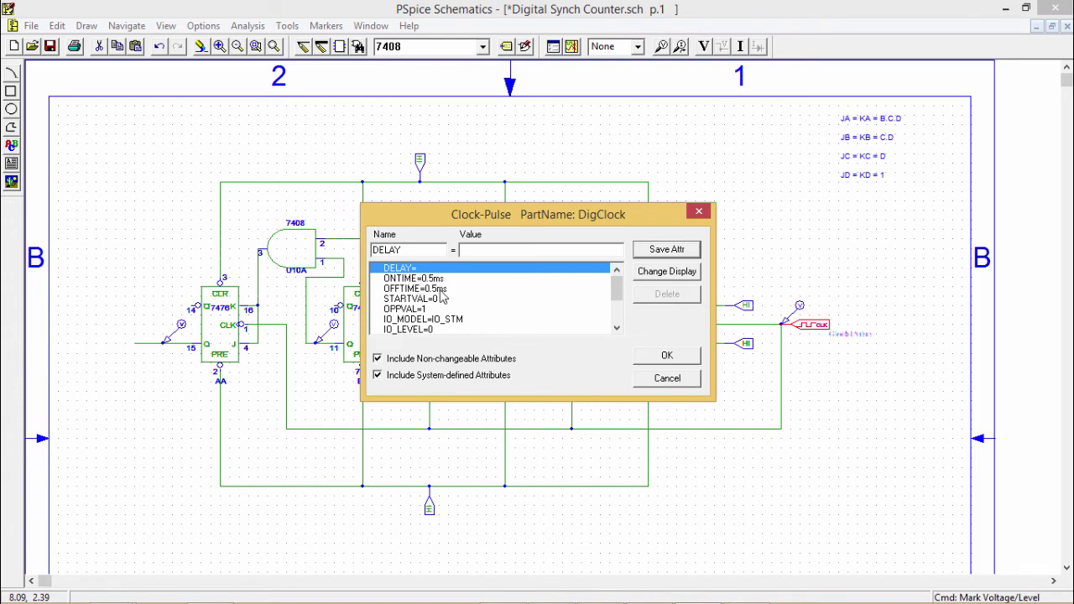
left_click(661, 359)
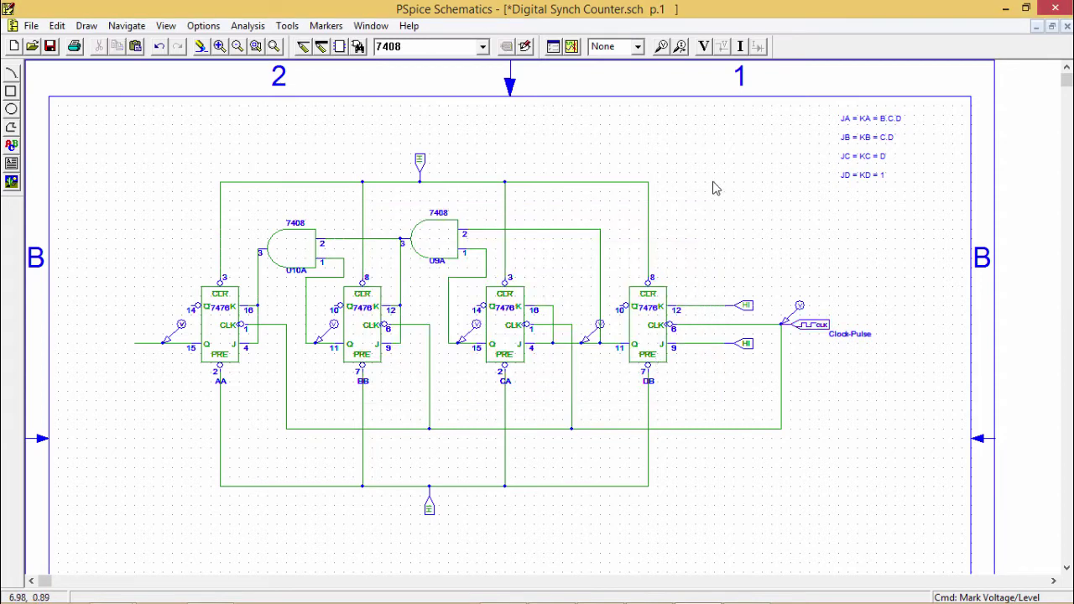
key("F11")
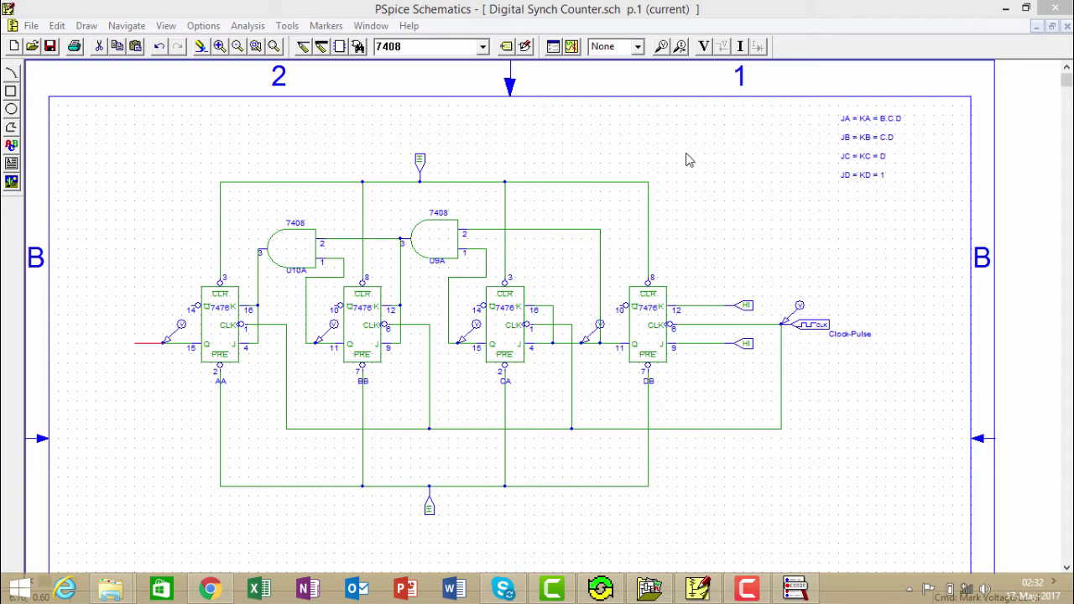
Check the timing mode and flip-flop initialization options in the digital setup of the analysis settings
left_click(554, 49)
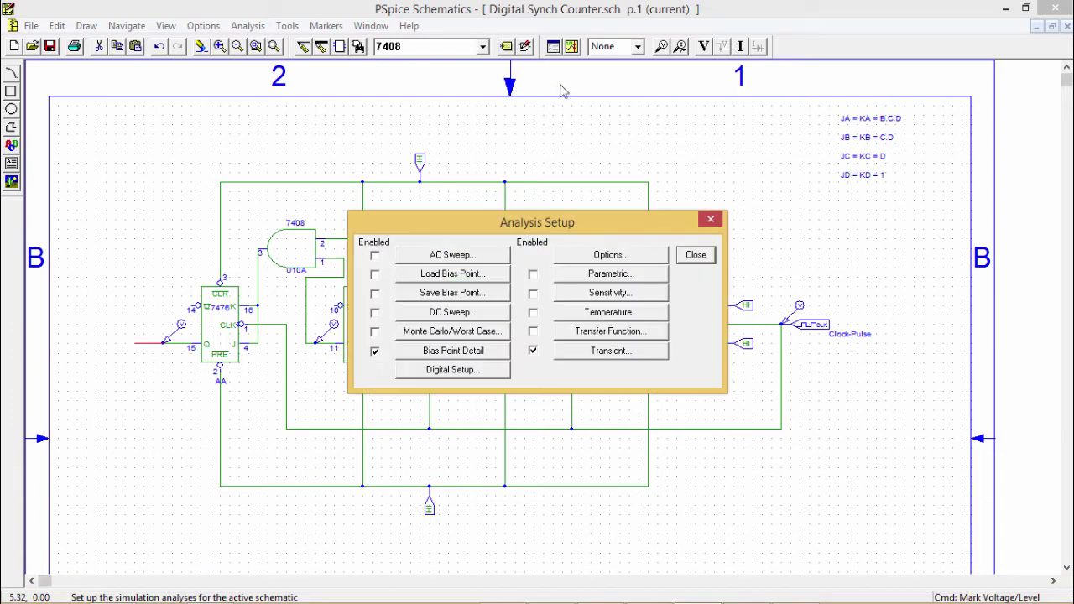
left_click(438, 376)
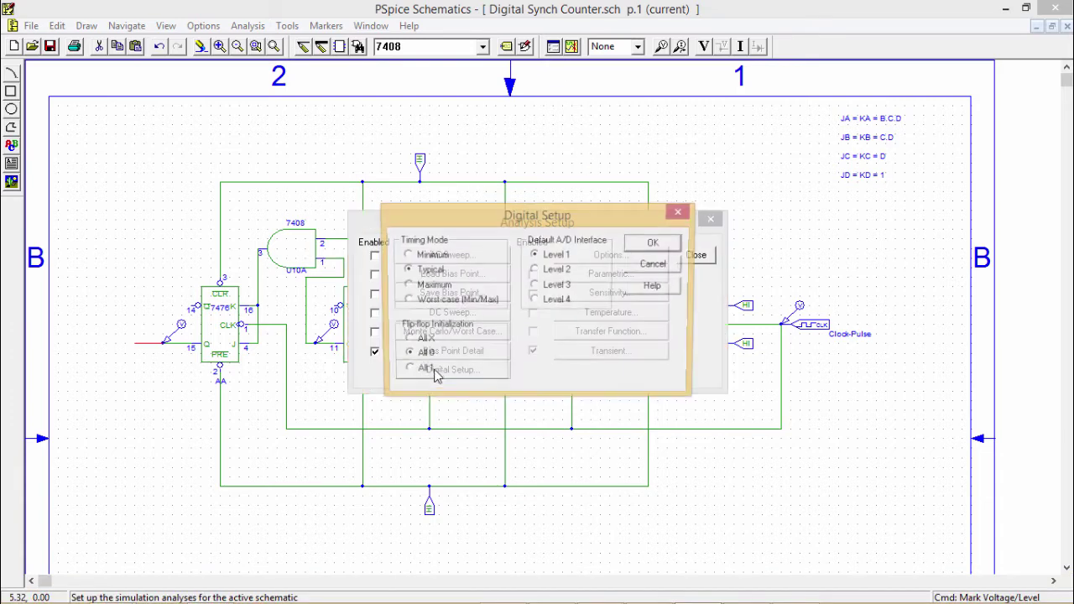
left_click(656, 245)
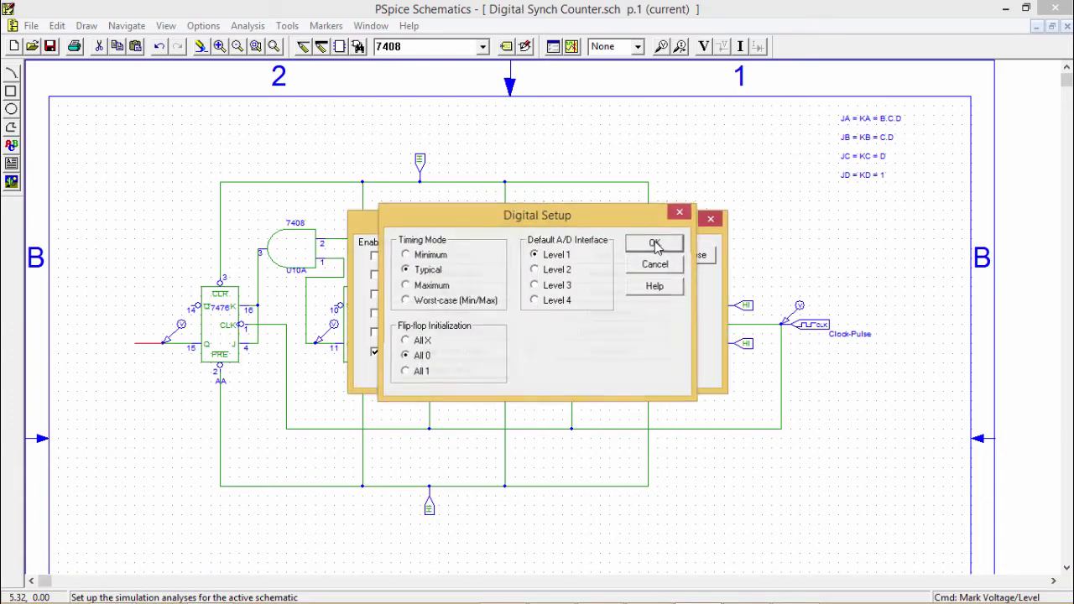
Set the transient analysis final time to 16ms, close the analysis setup, and rerun the simulation
left_click(595, 356)
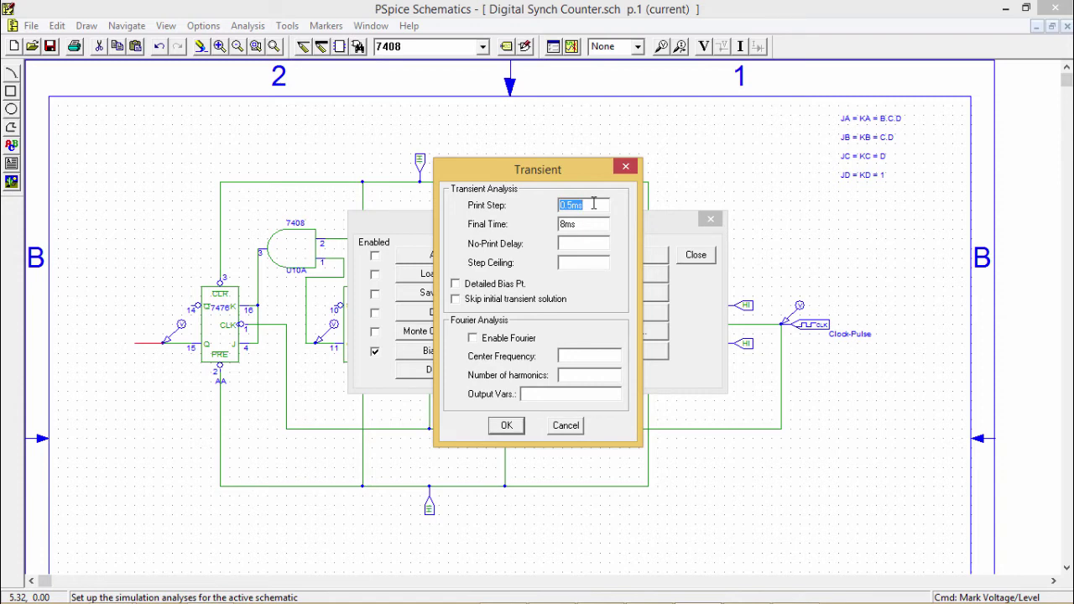
left_click(567, 224)
left_click(507, 426)
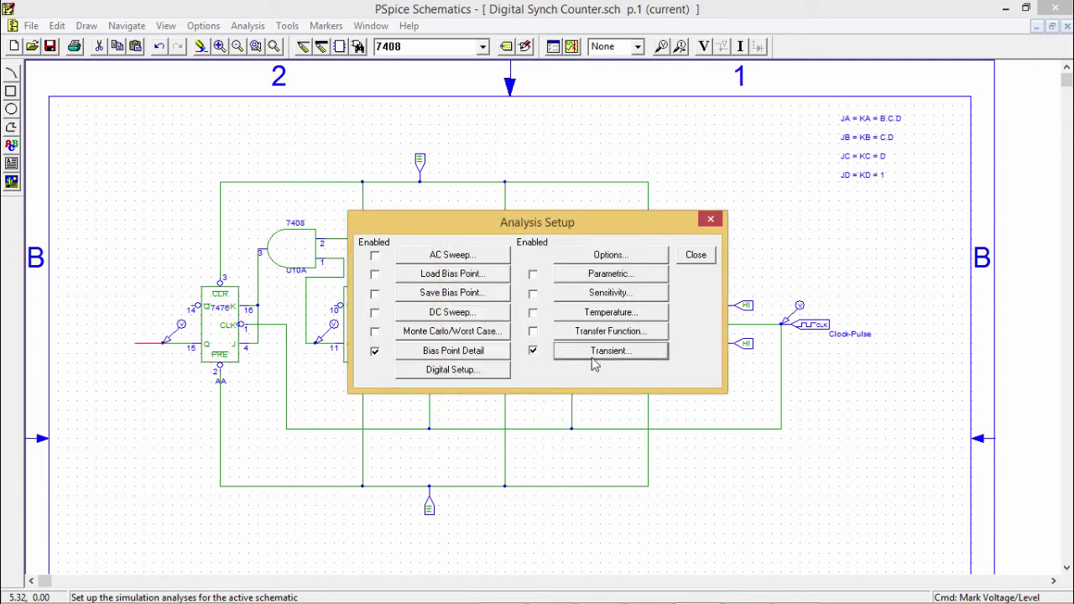
left_click(693, 257)
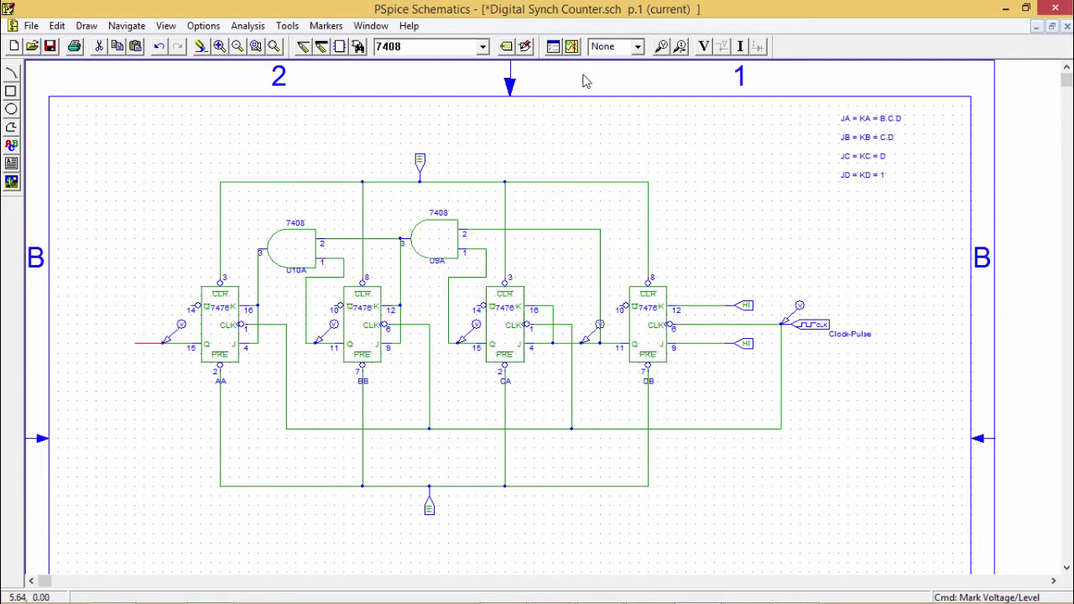
left_click(571, 47)
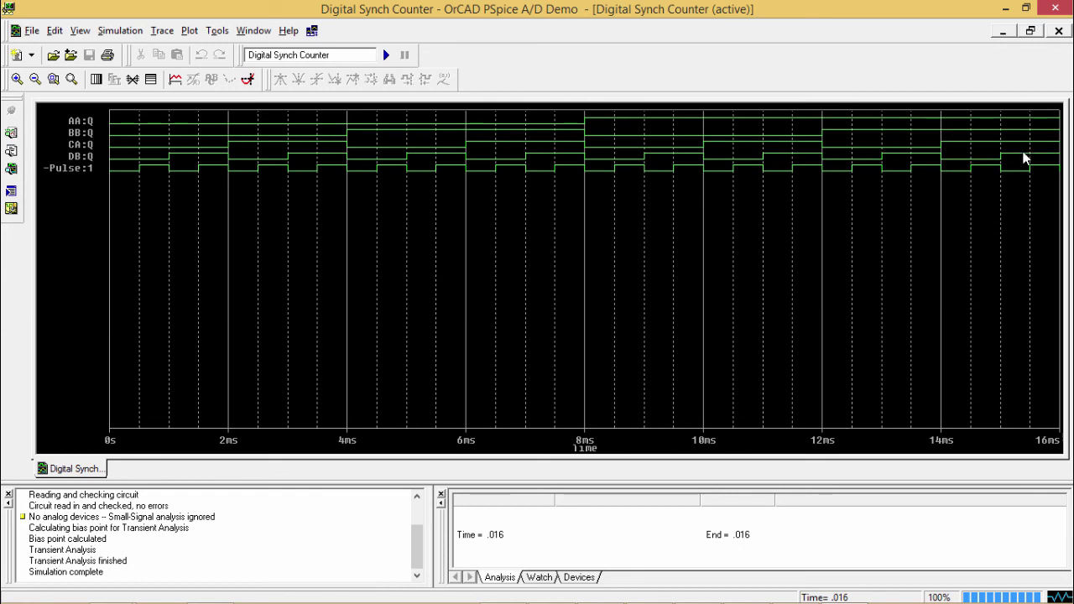
Close the waveform plot and the simulation window, and deselect the first flip-flop's output wire in the schematic
left_click(1058, 31)
left_click(1055, 8)
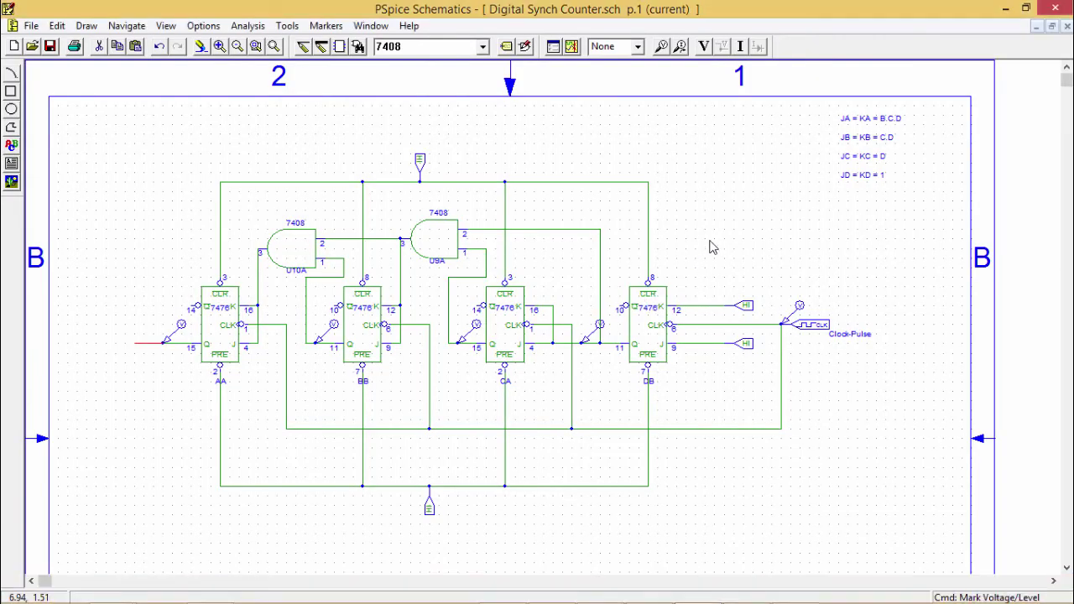
left_click(718, 234)
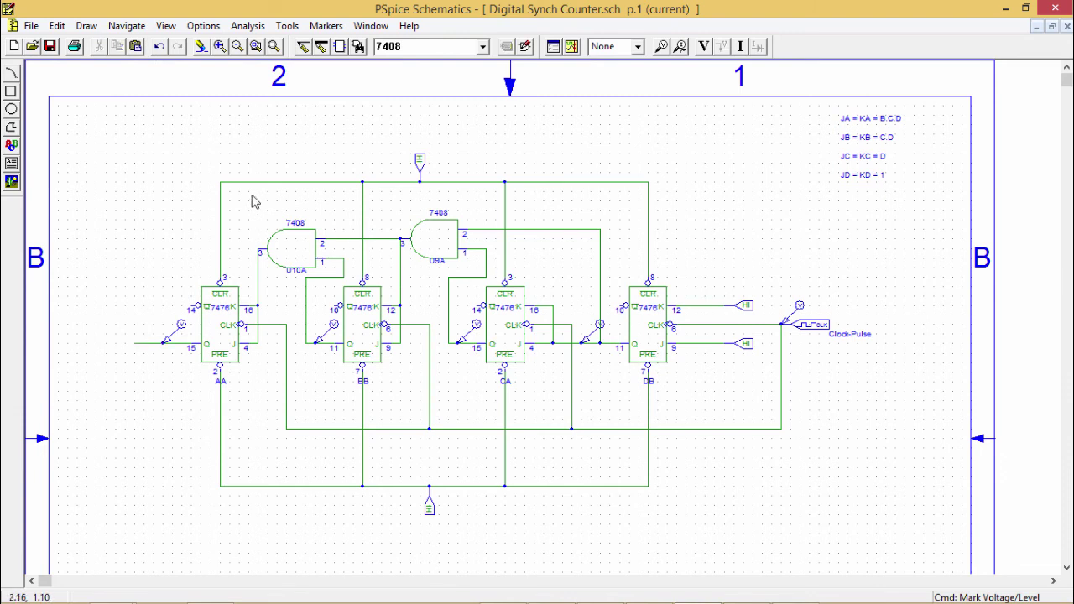